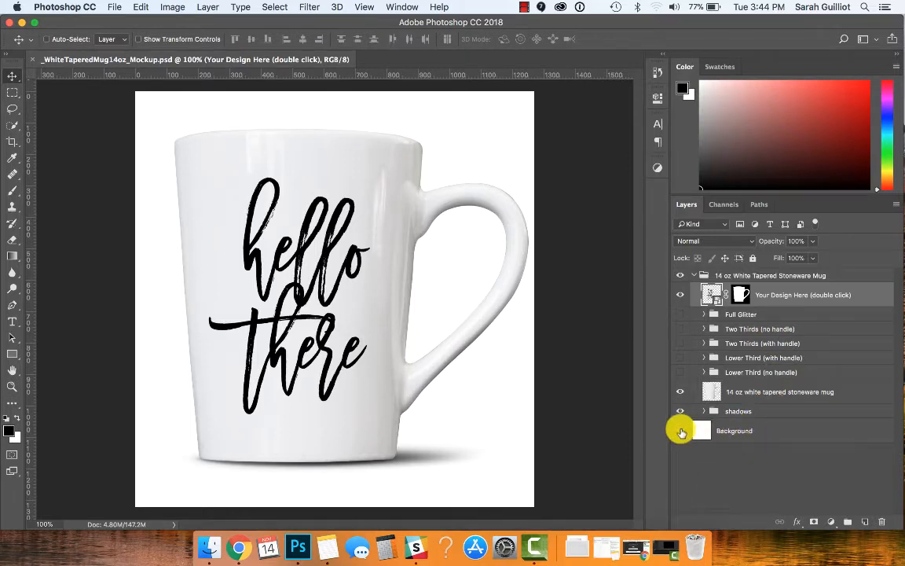
Step: Hide the white Background layer and show it again to compare the mug with and without a backdrop
click(680, 432)
click(680, 431)
click(680, 432)
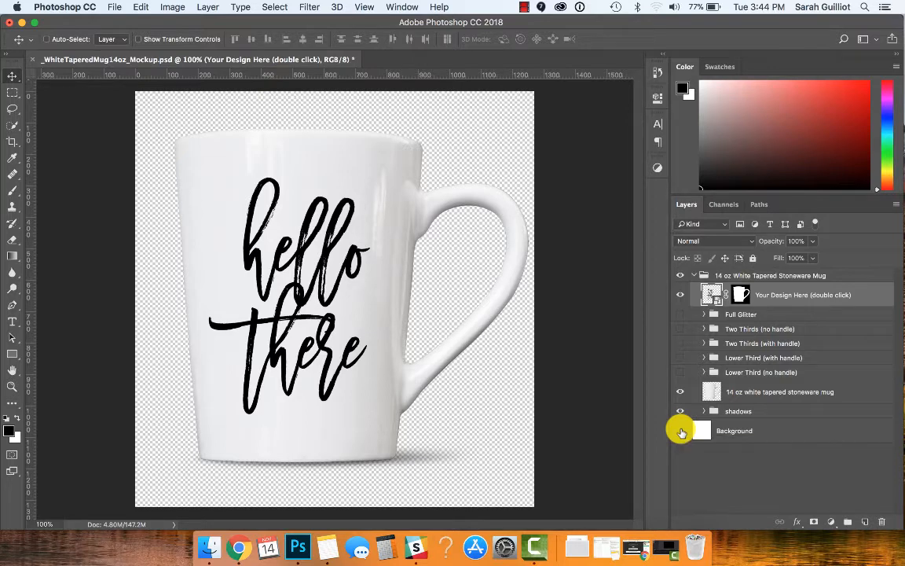
click(681, 431)
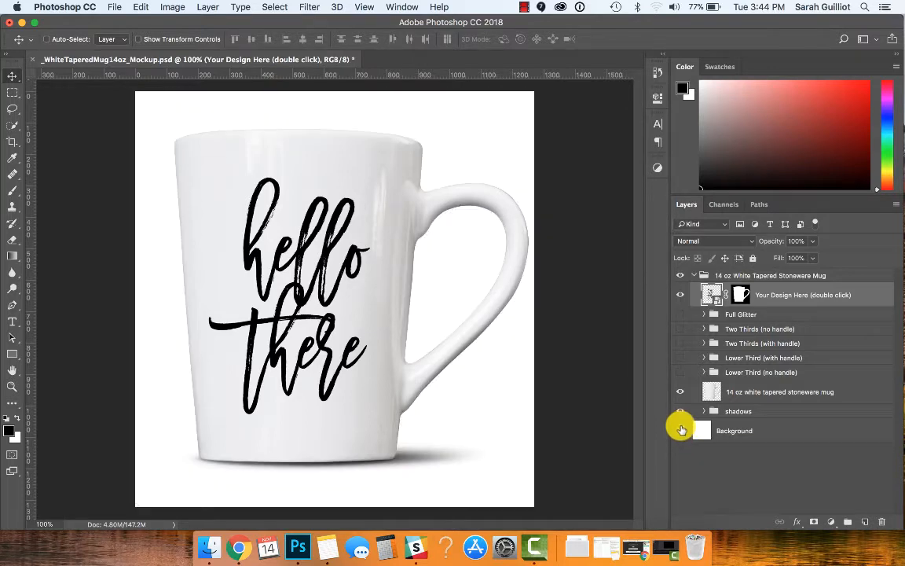
Step: Expand the shadows group, turn the shadow right and shadow spread out layers off and back on, and collapse the group
click(749, 412)
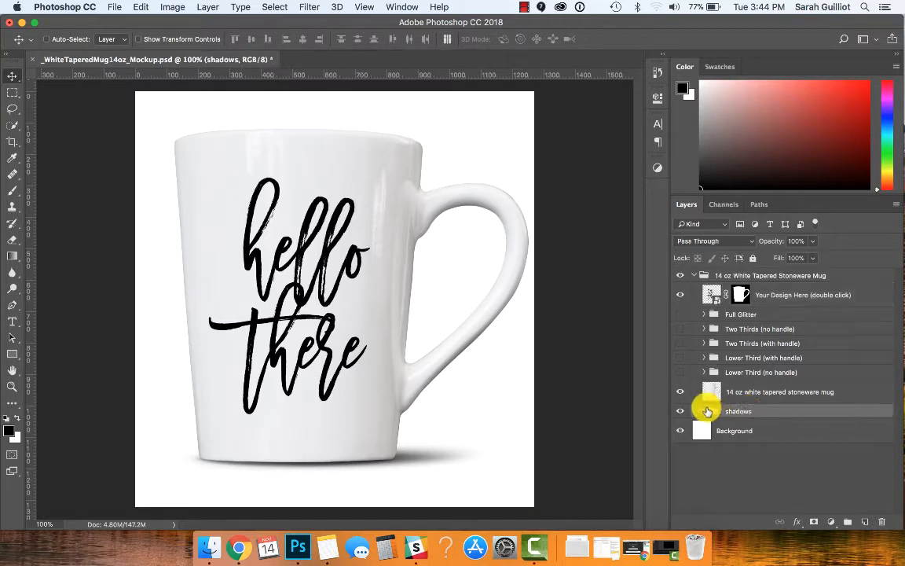
click(704, 412)
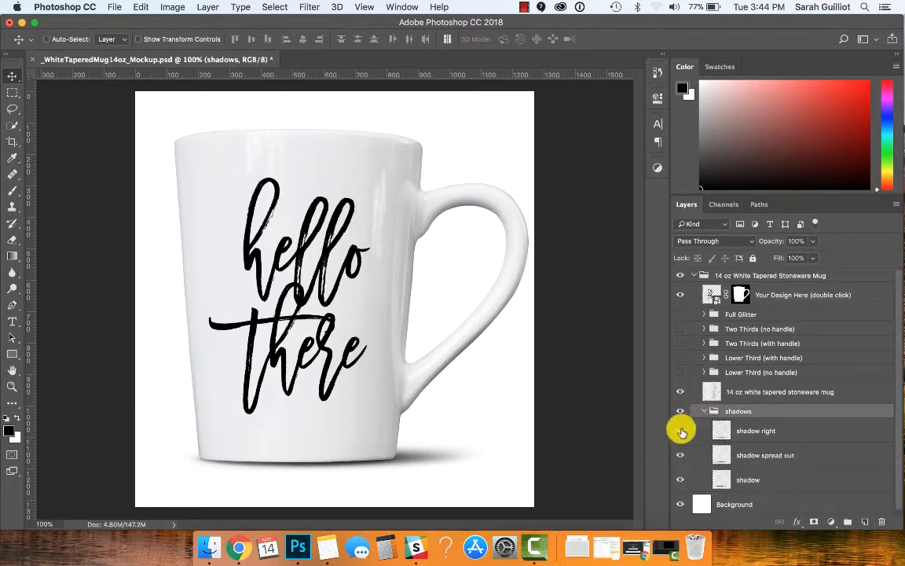
click(680, 456)
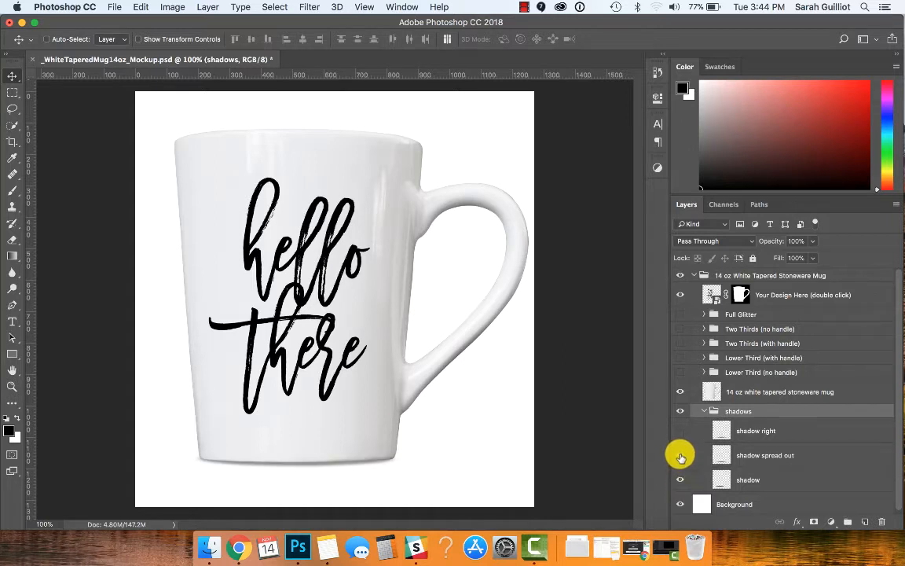
click(680, 451)
click(681, 429)
click(705, 413)
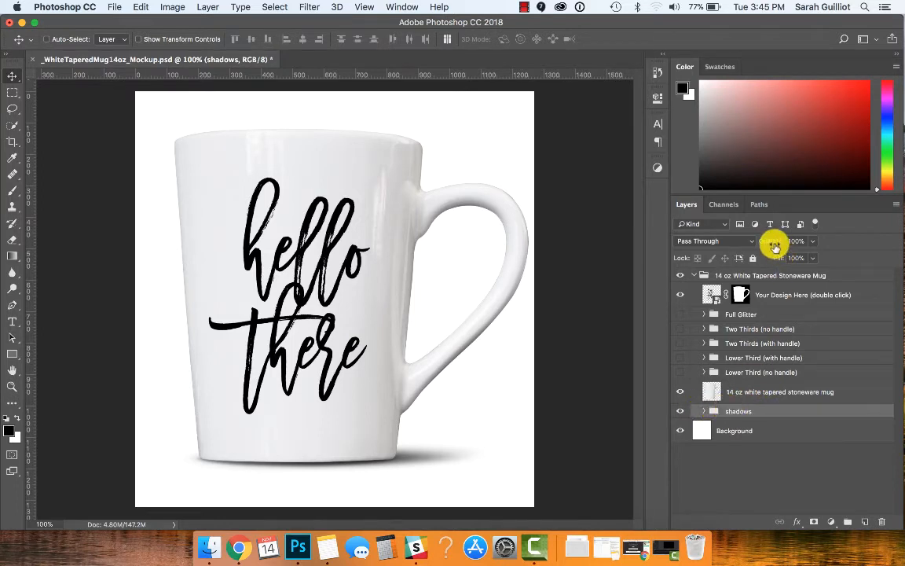
Step: Toggle the whole shadows group off and on to compare the mug without its shadows
drag(771, 244, 817, 246)
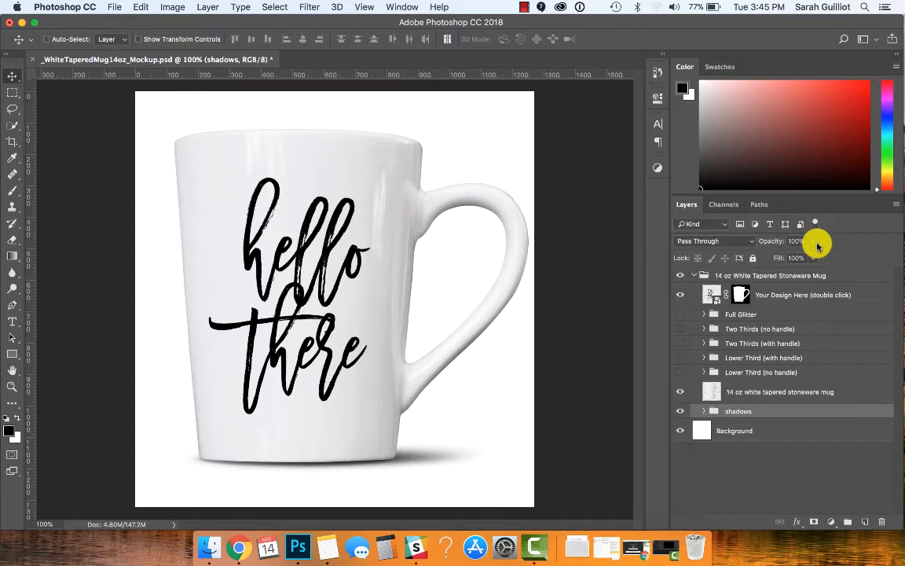
click(681, 411)
click(680, 411)
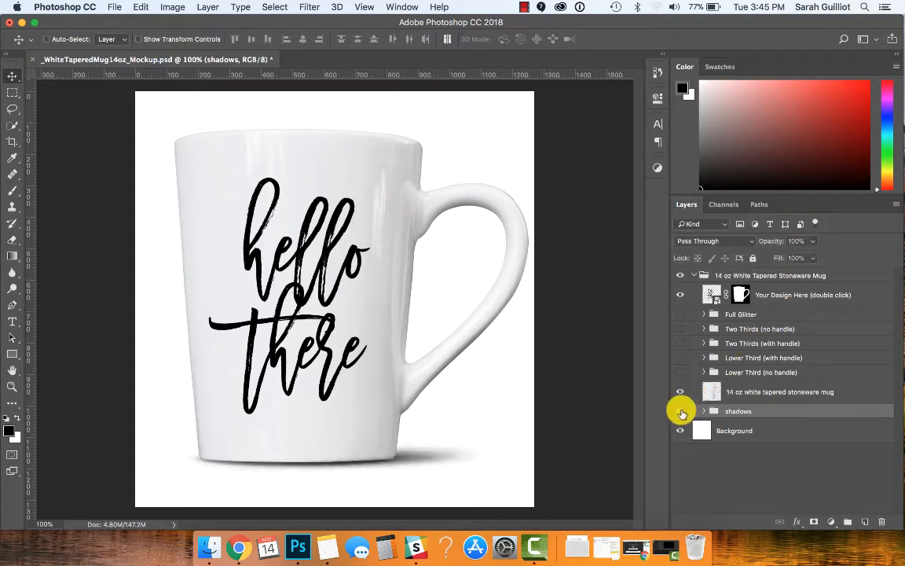
Step: Open the contents of the Your Design Here smart object for editing
click(779, 392)
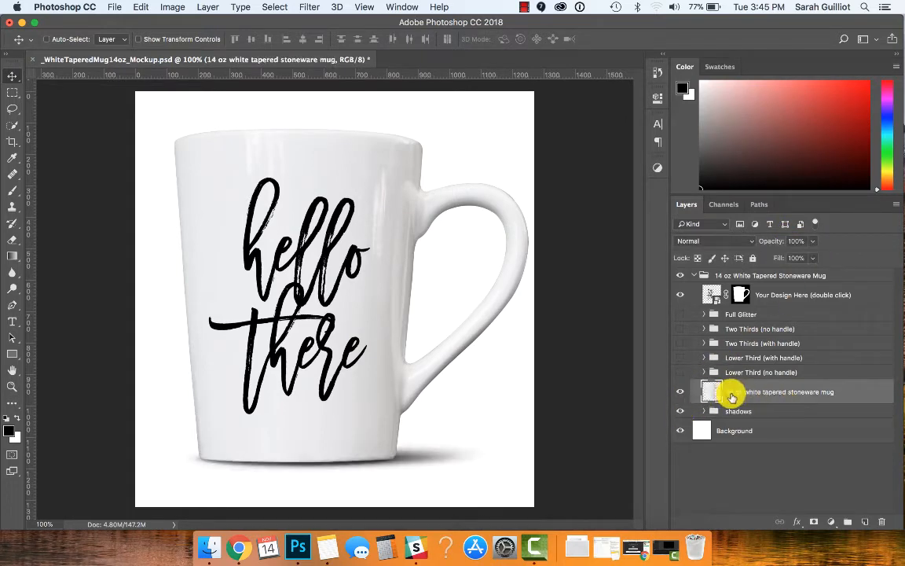
click(769, 291)
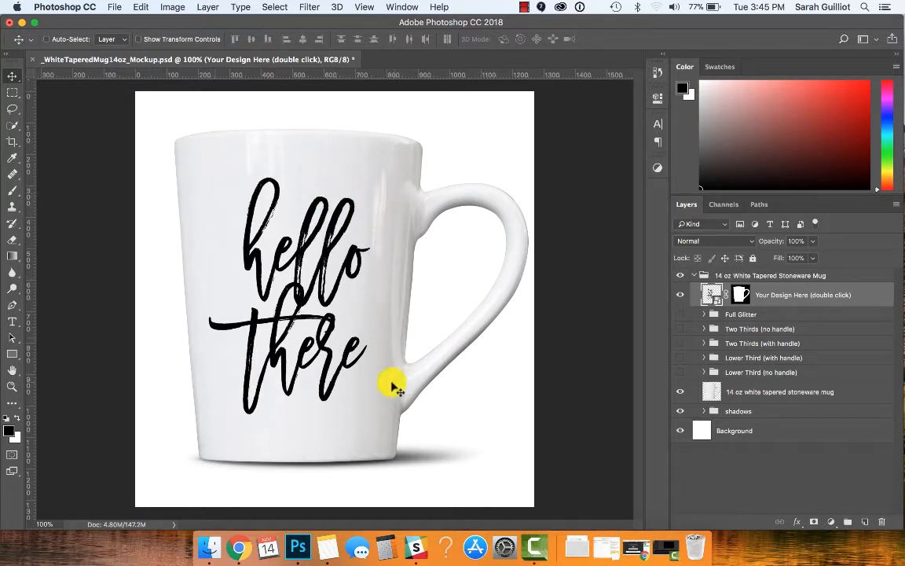
double_click(716, 303)
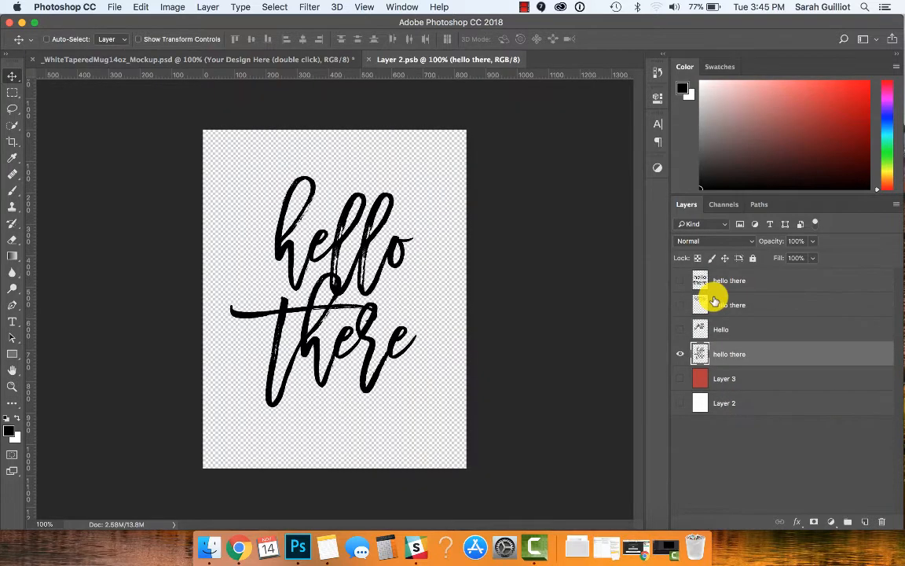
Step: Replace the visible script hello there layer with the Hello layer, save the smart object, and view it on the mug
click(681, 354)
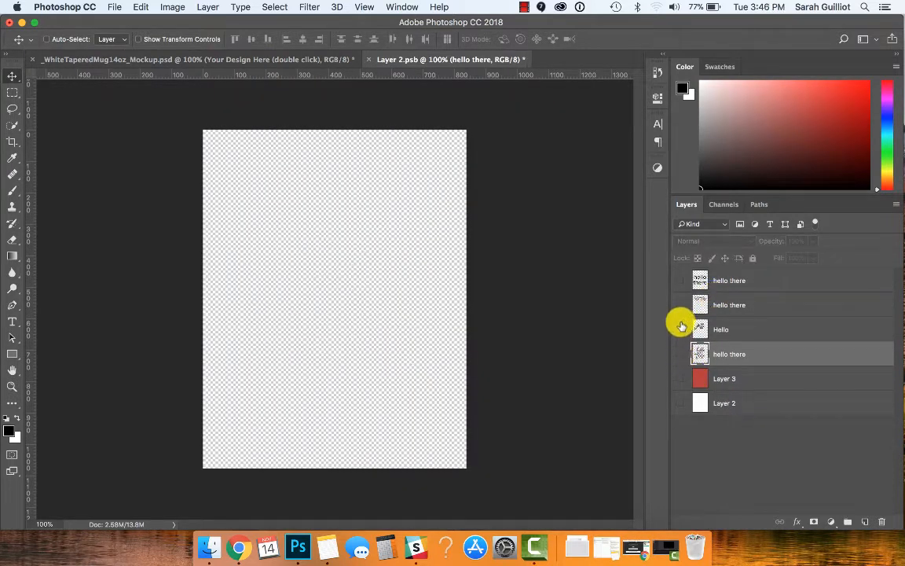
click(681, 330)
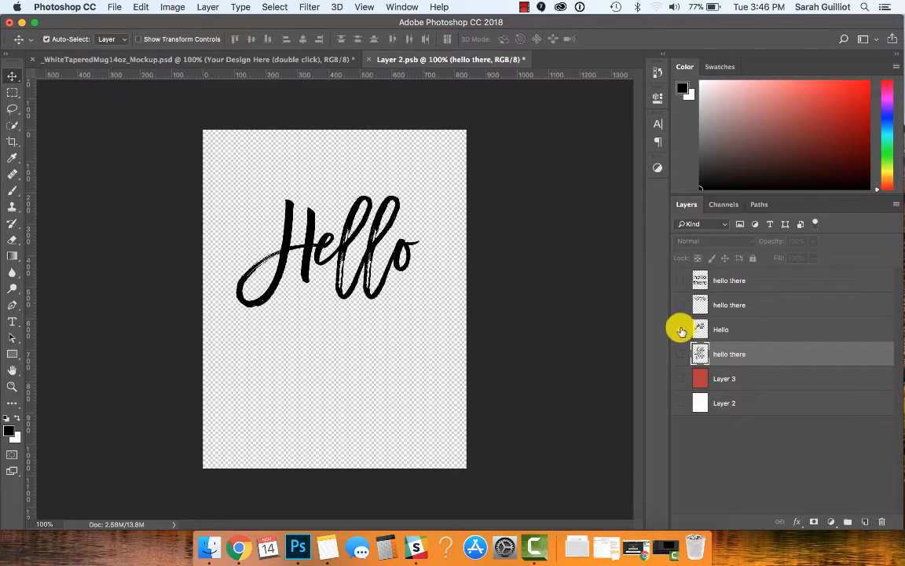
key(cmd+s)
click(261, 61)
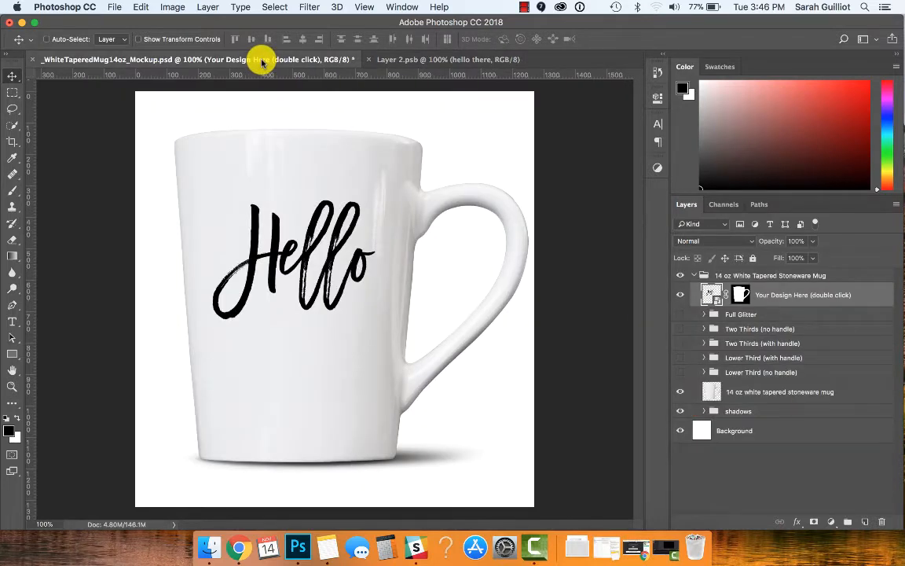
Step: In the smart object, swap the Hello layer for the plain sans-serif hello there layer, save, and view the mug mockup
click(435, 61)
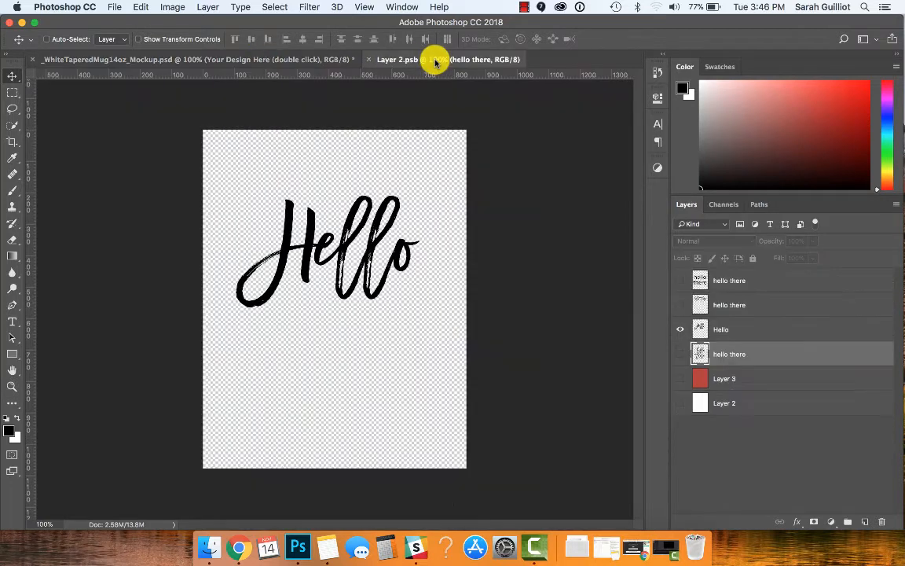
click(681, 329)
click(681, 282)
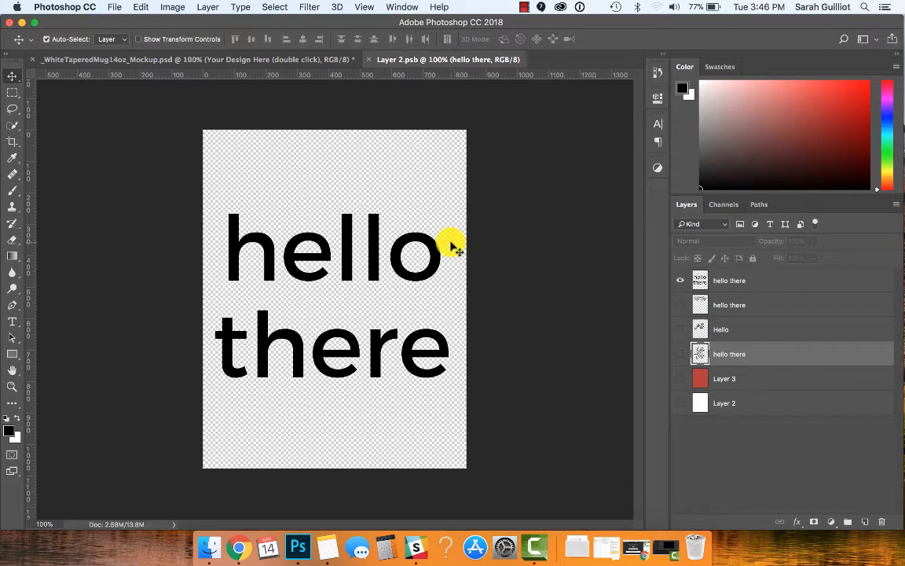
click(280, 59)
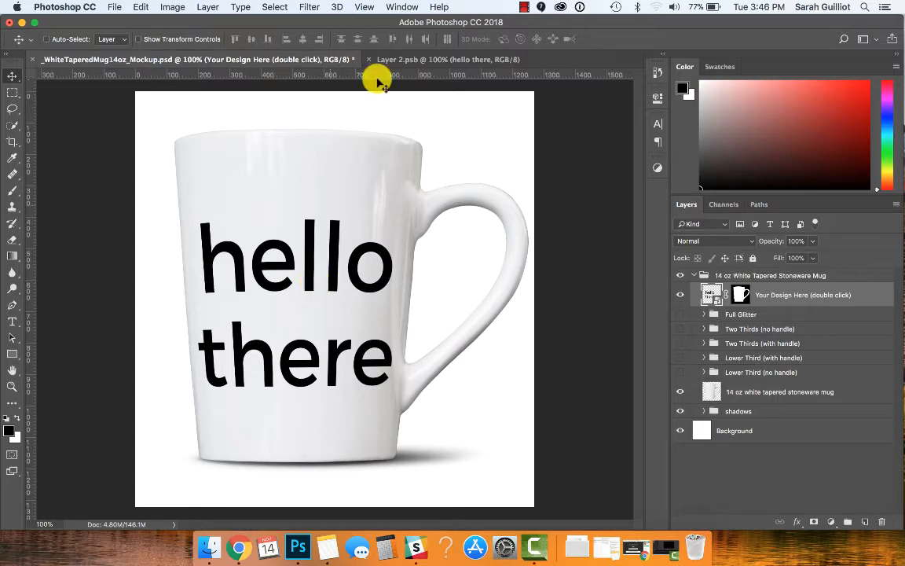
Step: In the smart object, hide the text design, show the solid red Layer 3, save, and check its coverage on the mug
click(410, 58)
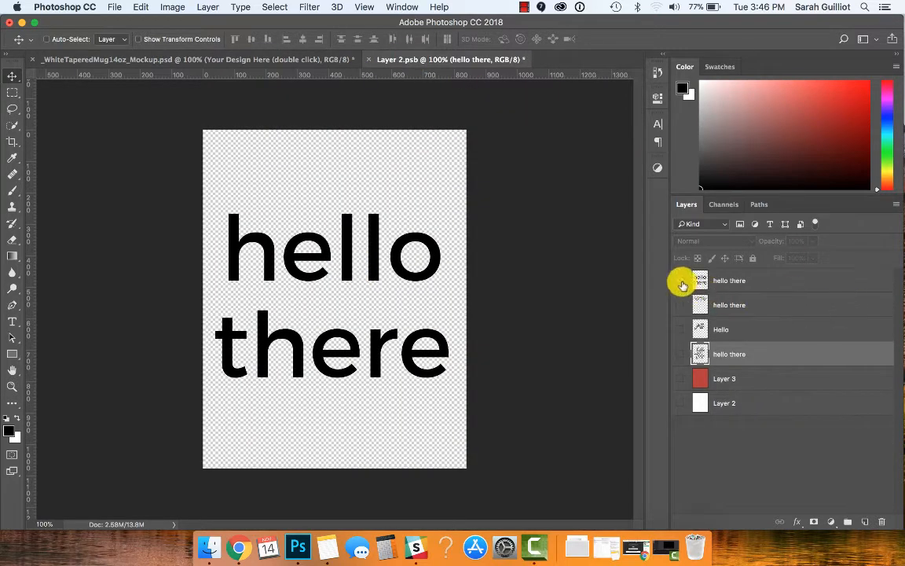
click(678, 280)
click(680, 379)
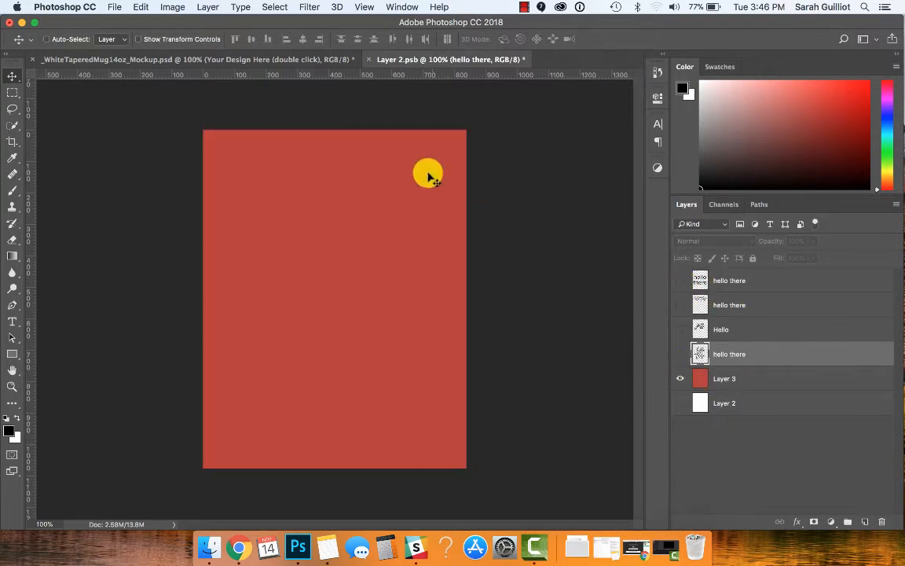
key(super)
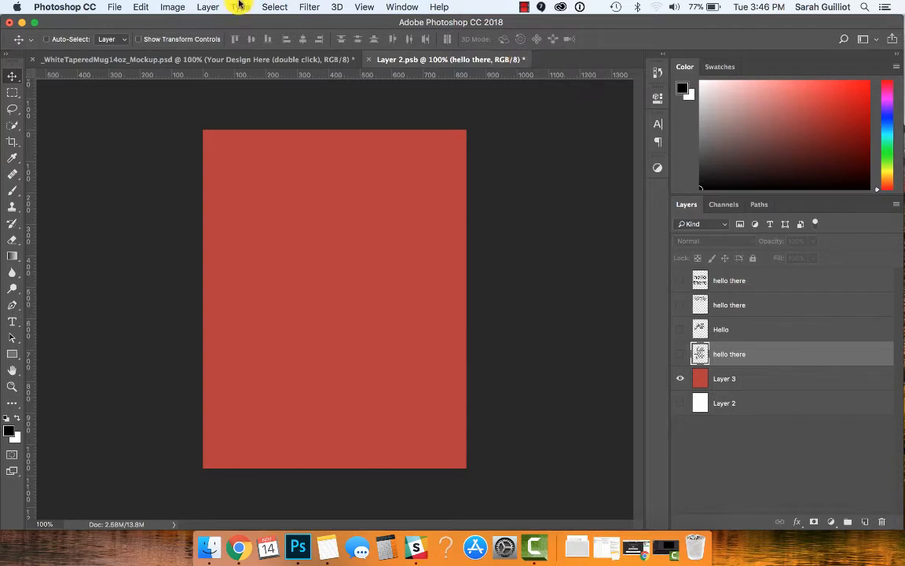
click(115, 7)
click(119, 124)
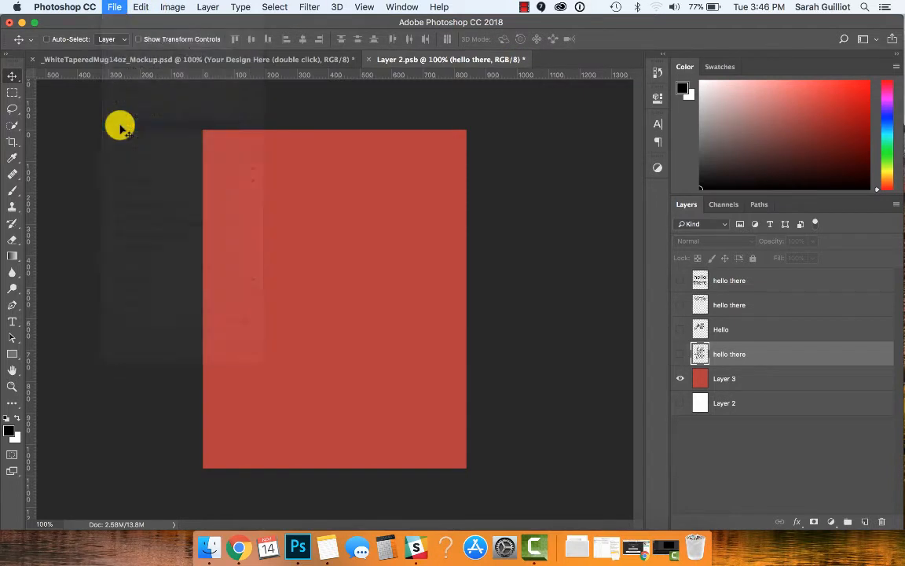
click(224, 61)
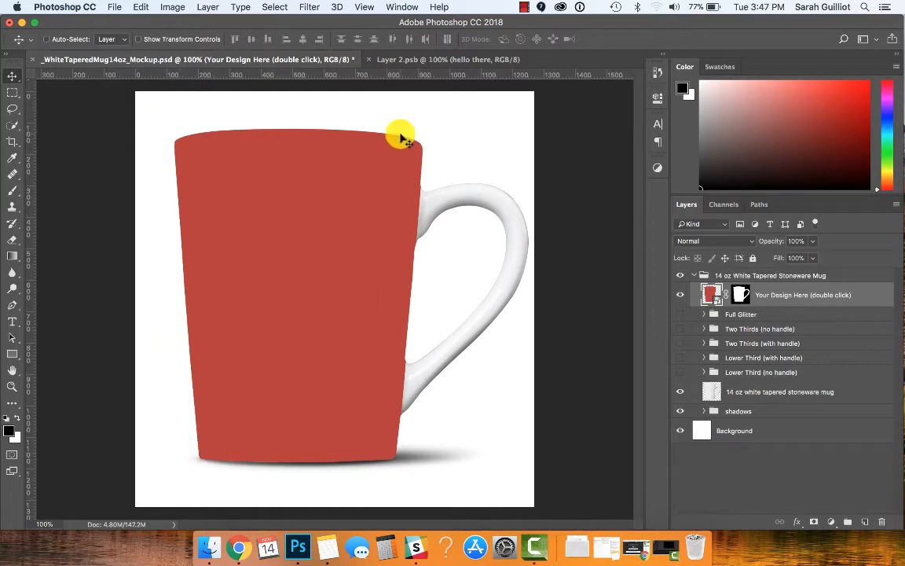
Step: In the smart object, hide Layer 3, show only the single-line script hello there layer, then save and close it
click(414, 58)
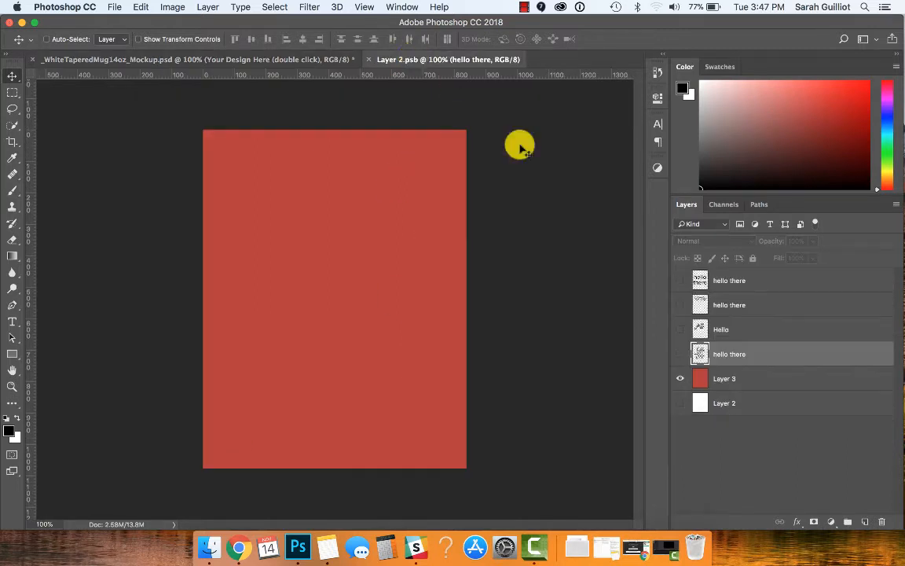
click(680, 379)
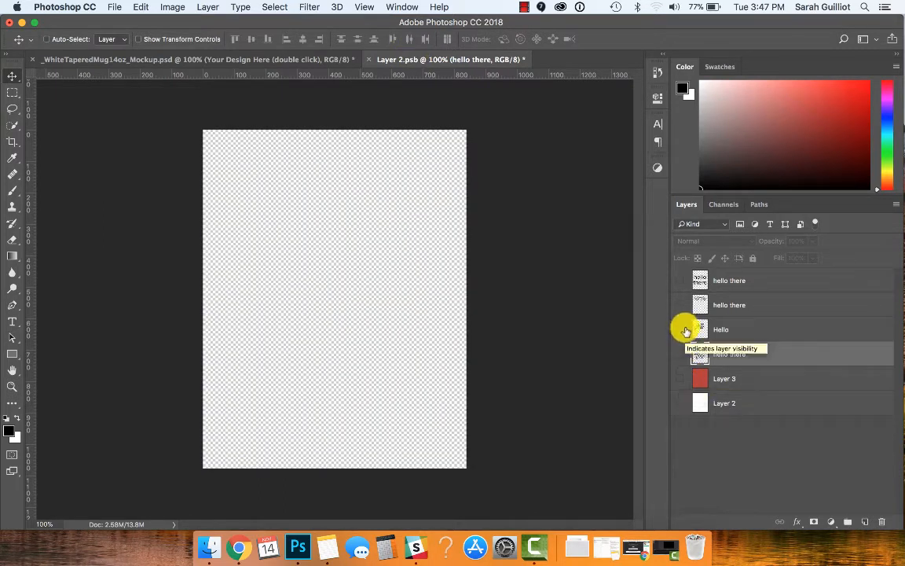
click(681, 356)
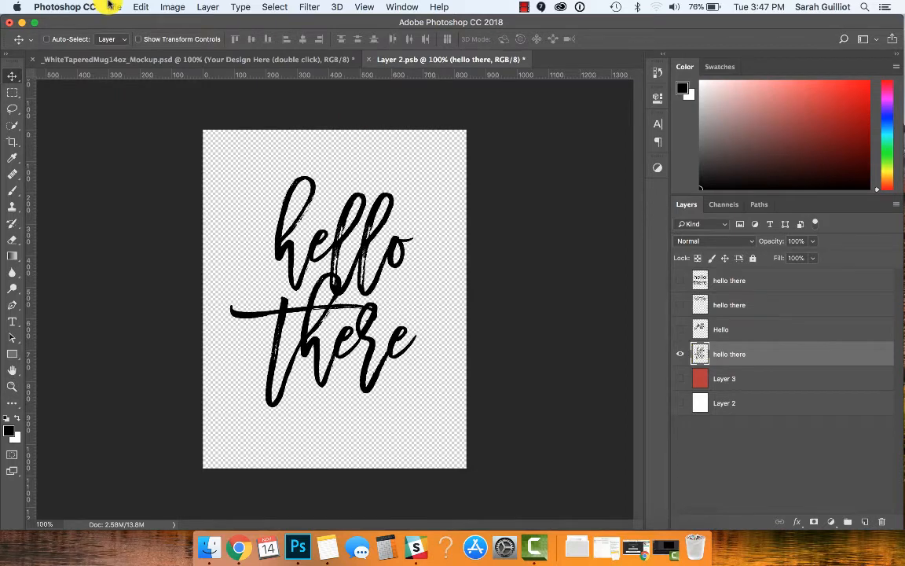
click(681, 354)
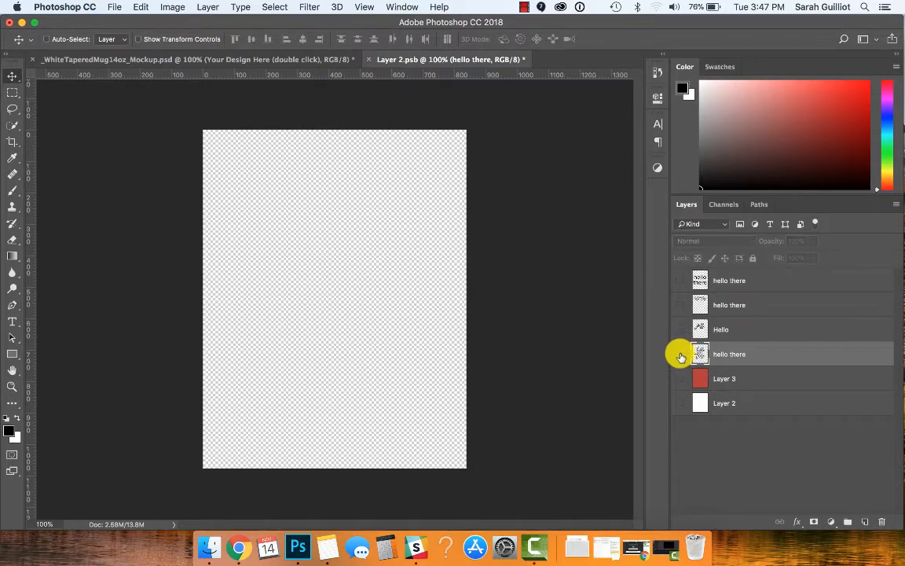
click(682, 305)
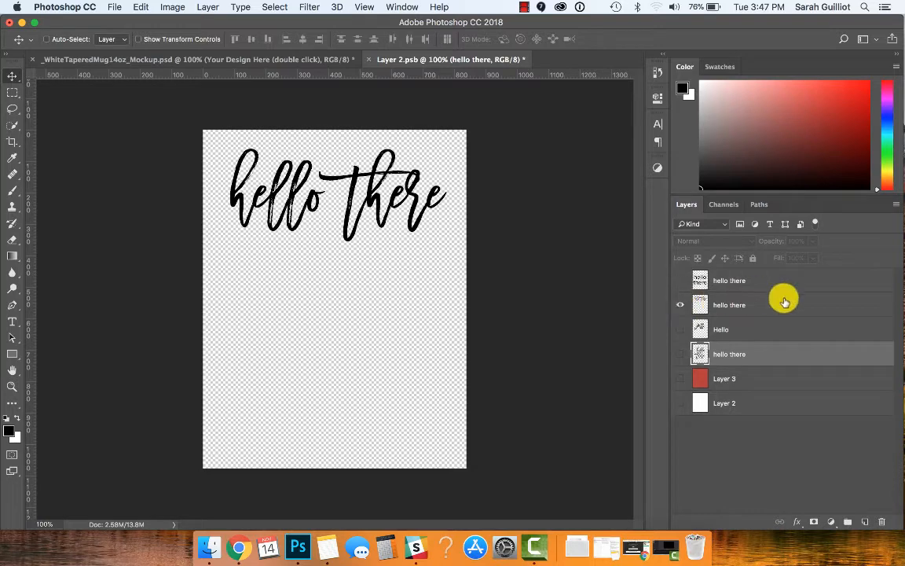
click(112, 7)
click(126, 124)
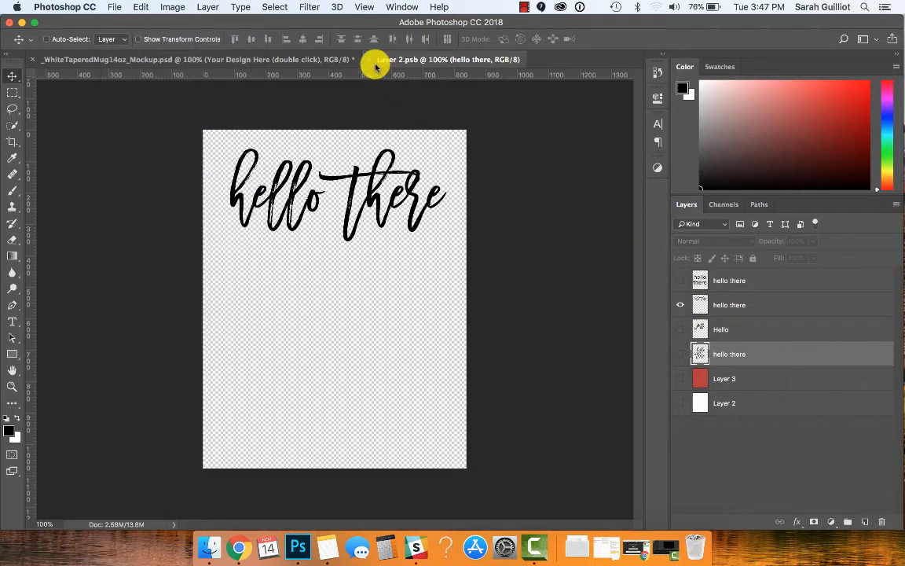
click(367, 60)
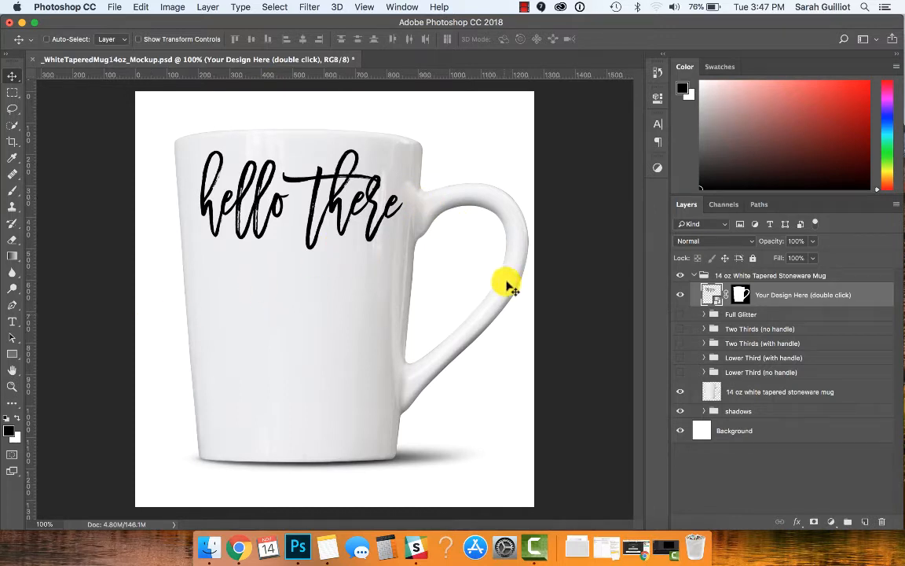
Step: Preview the glitter of the Lower Third (no handle) group on the mug, then hide the group again
click(758, 374)
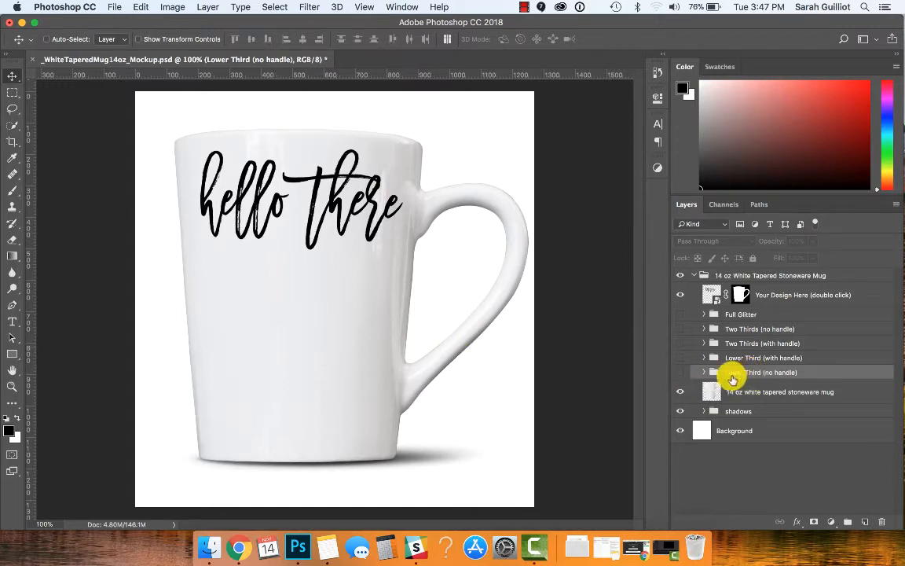
click(680, 374)
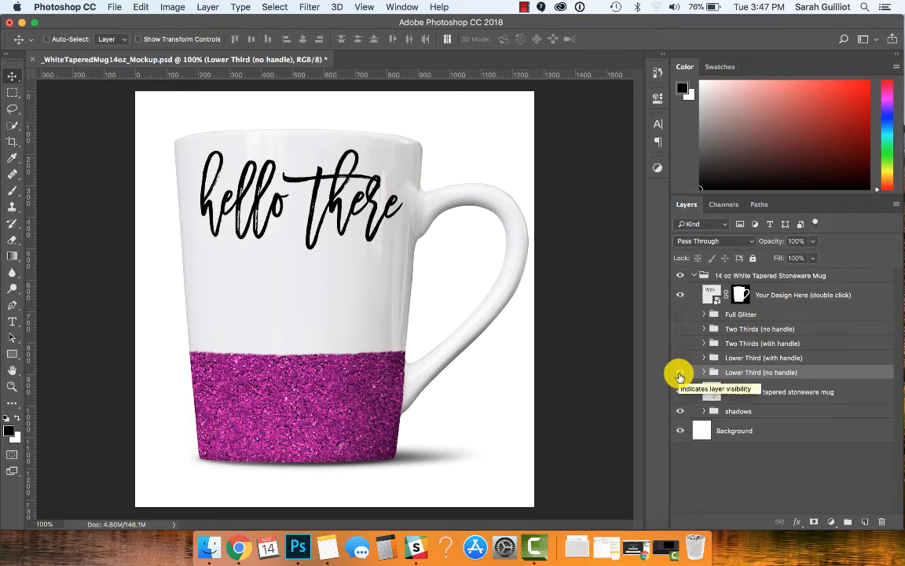
click(680, 374)
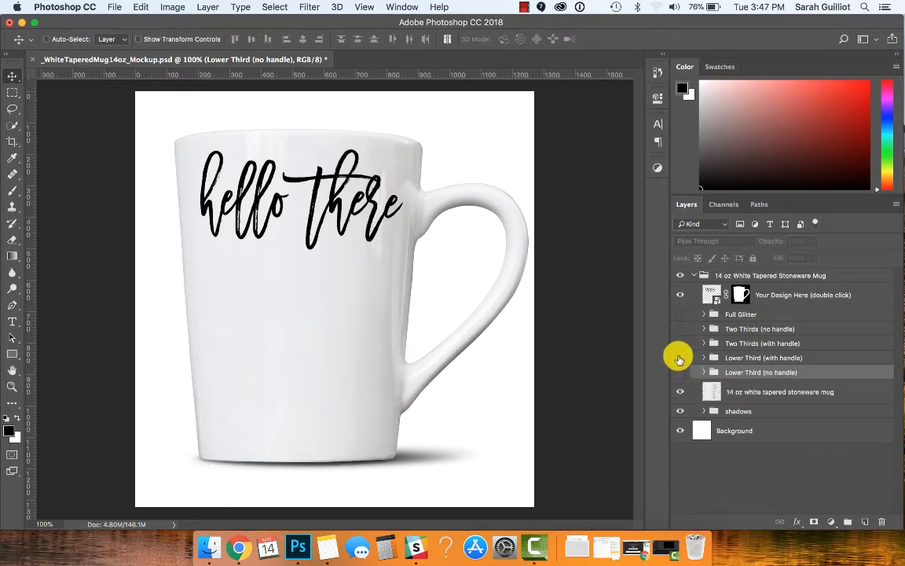
Step: Preview the Lower Third (with handle) and Two Thirds (with handle) glitter groups one at a time, hiding each again
click(680, 358)
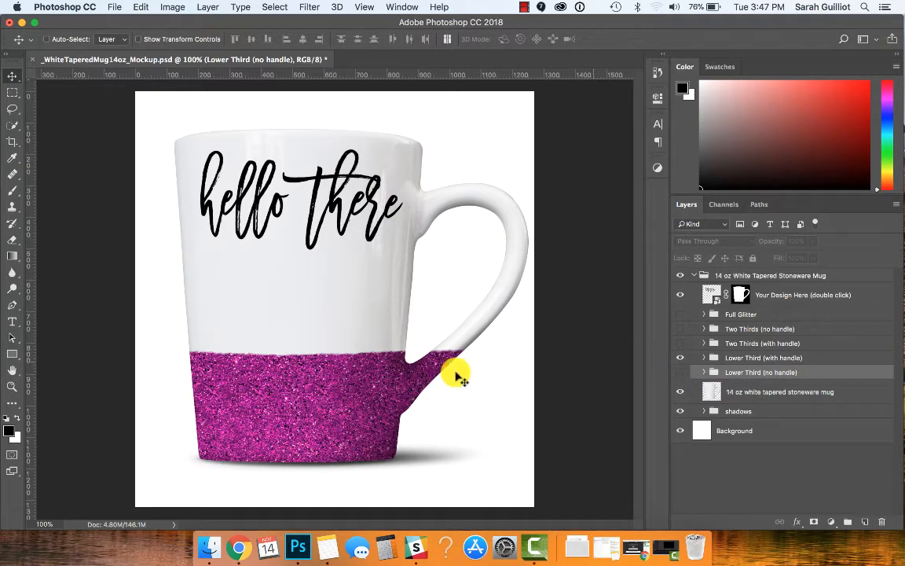
click(679, 358)
click(680, 344)
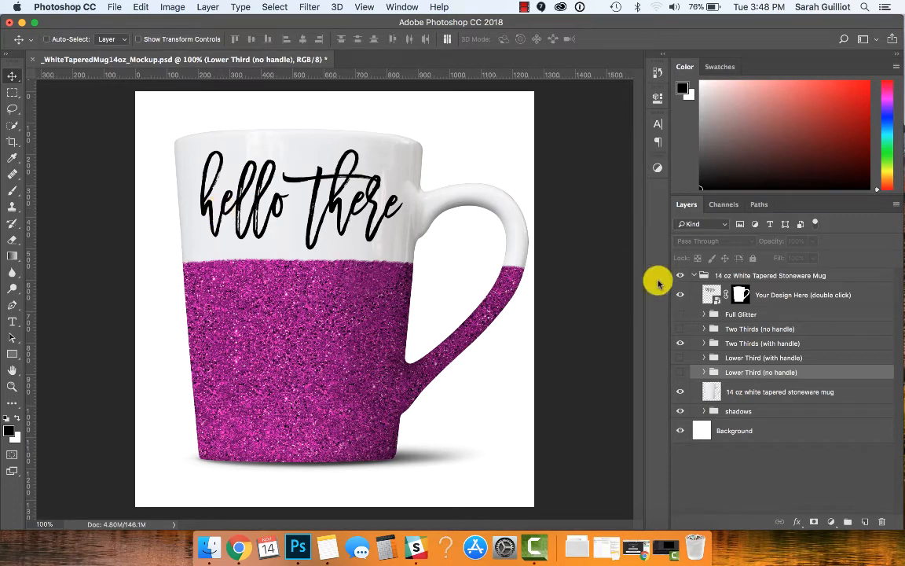
click(681, 343)
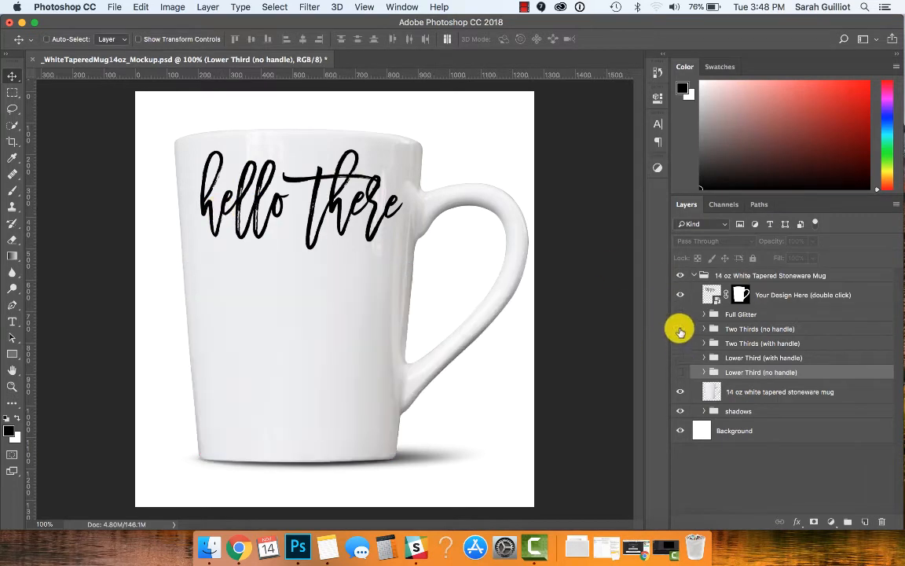
Step: Preview the Two Thirds (no handle) glitter and hide it again, then show Full Glitter without the Your Design Here layer
click(680, 329)
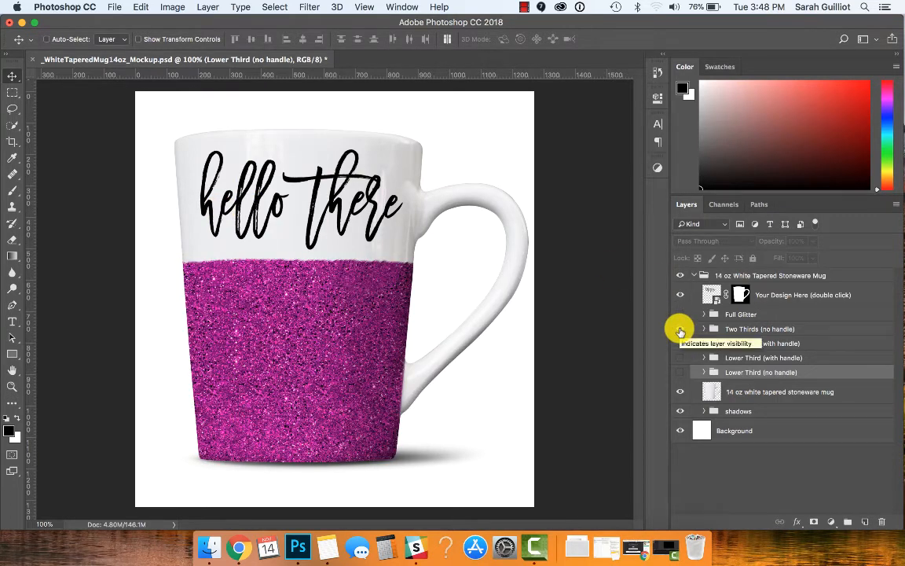
click(680, 329)
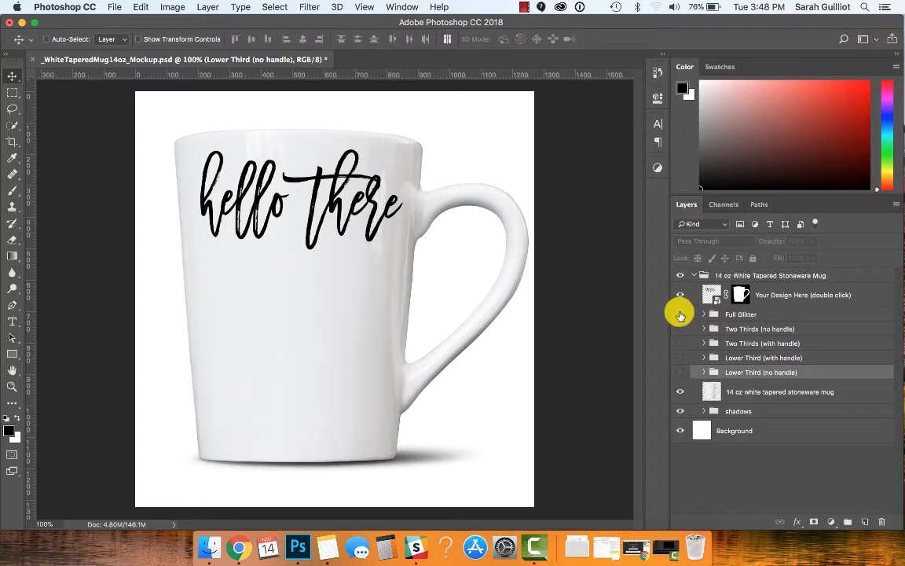
click(680, 315)
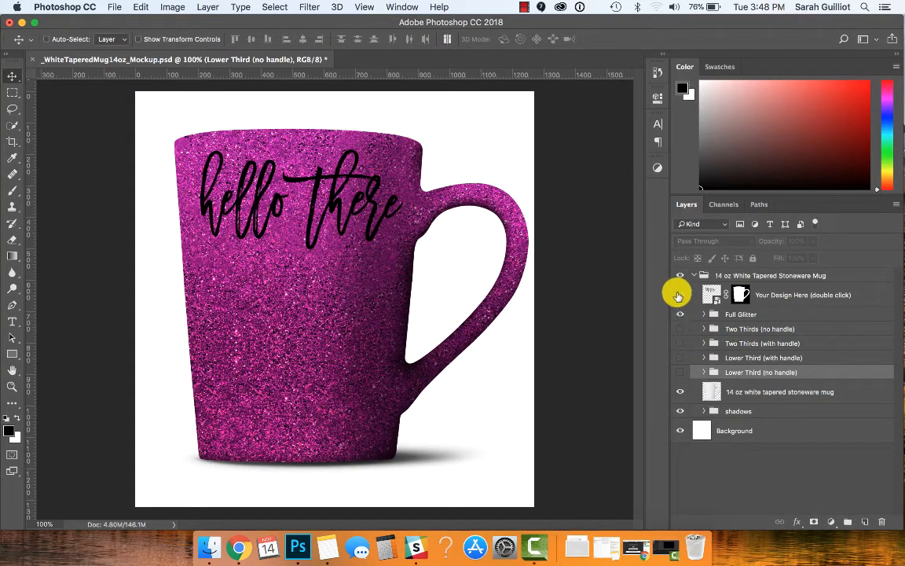
click(680, 296)
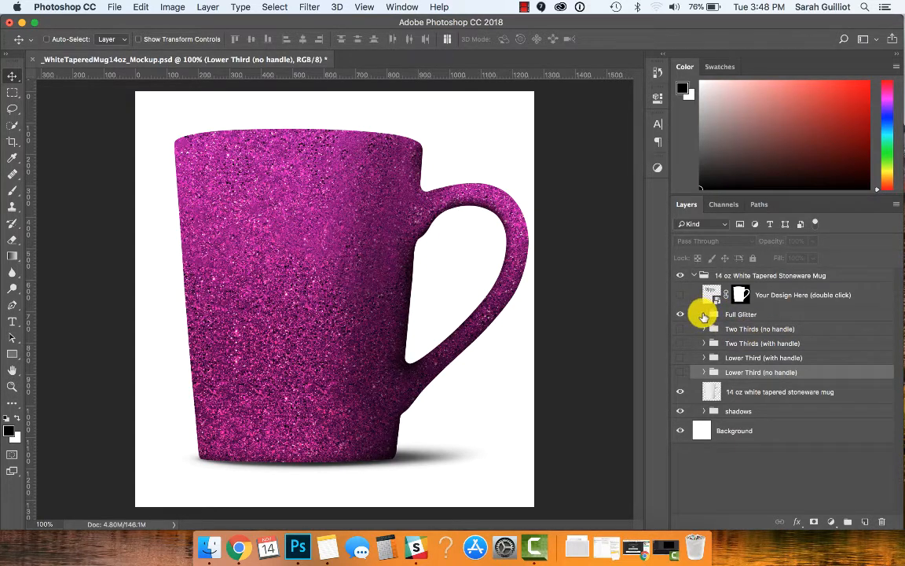
Step: Expand the Full Glitter group and hide its Dimension for full wrap layer
click(704, 314)
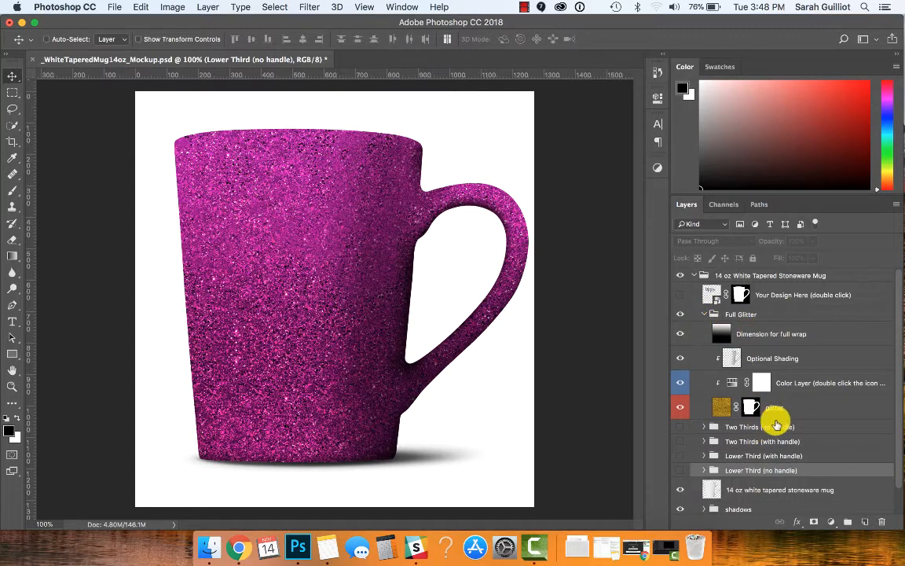
click(772, 334)
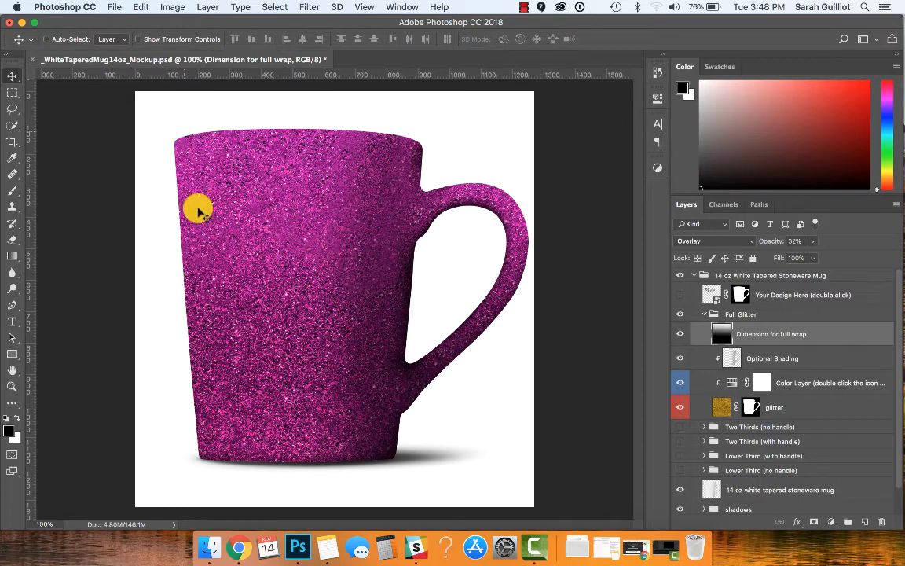
click(680, 335)
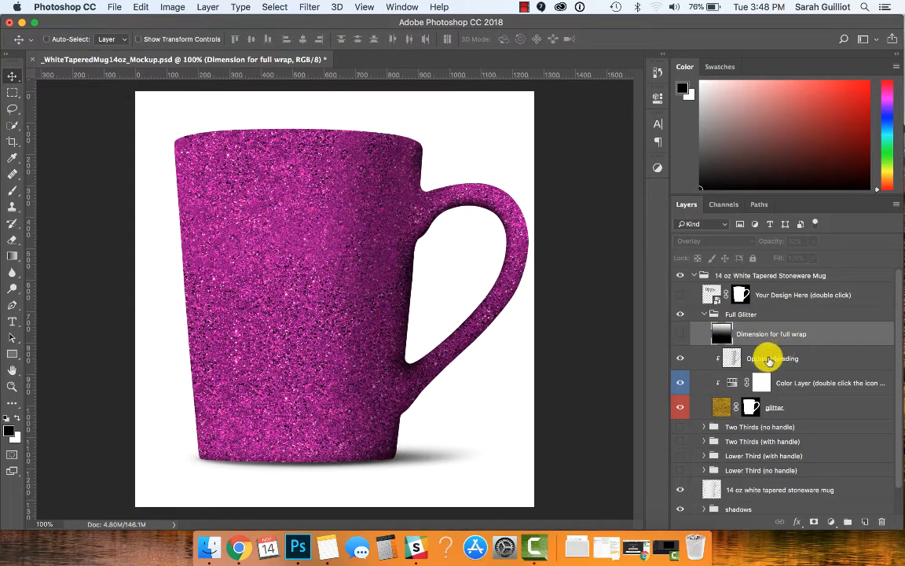
Step: Compare the full glitter with and without its Optional Shading and its Color Layer, leaving both layers visible
click(765, 361)
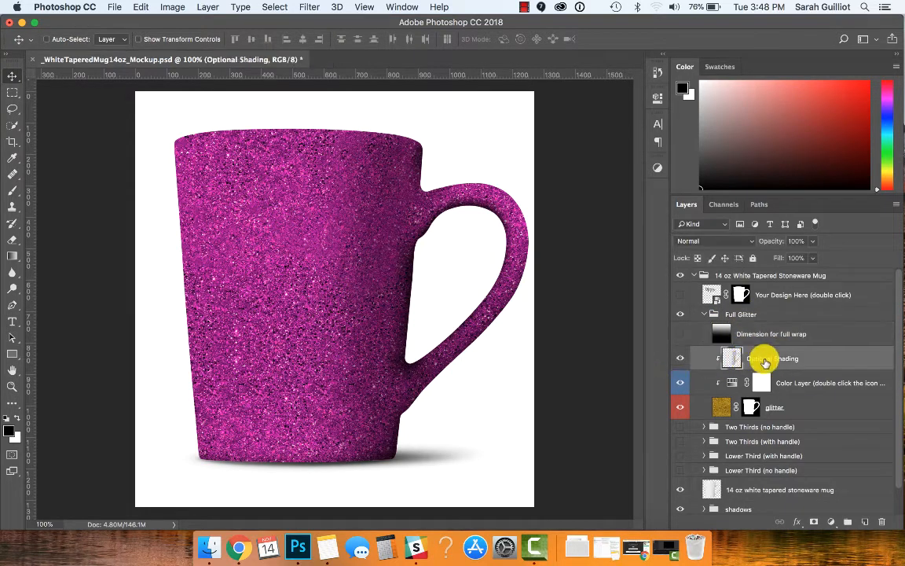
click(681, 359)
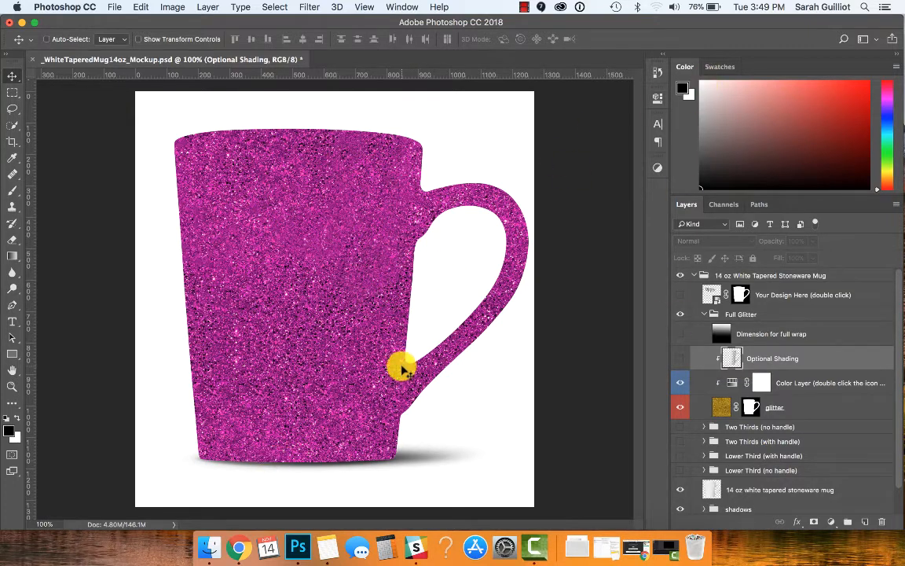
click(680, 359)
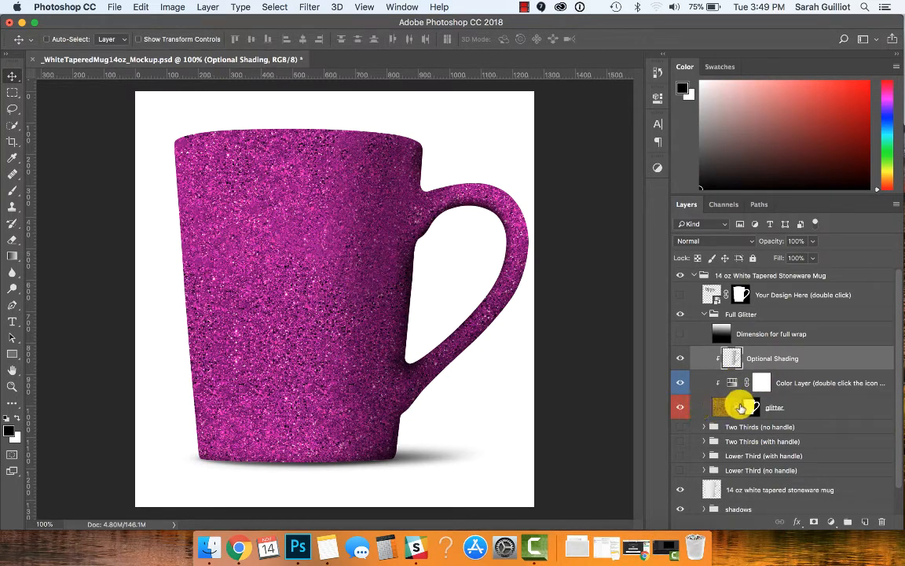
click(680, 384)
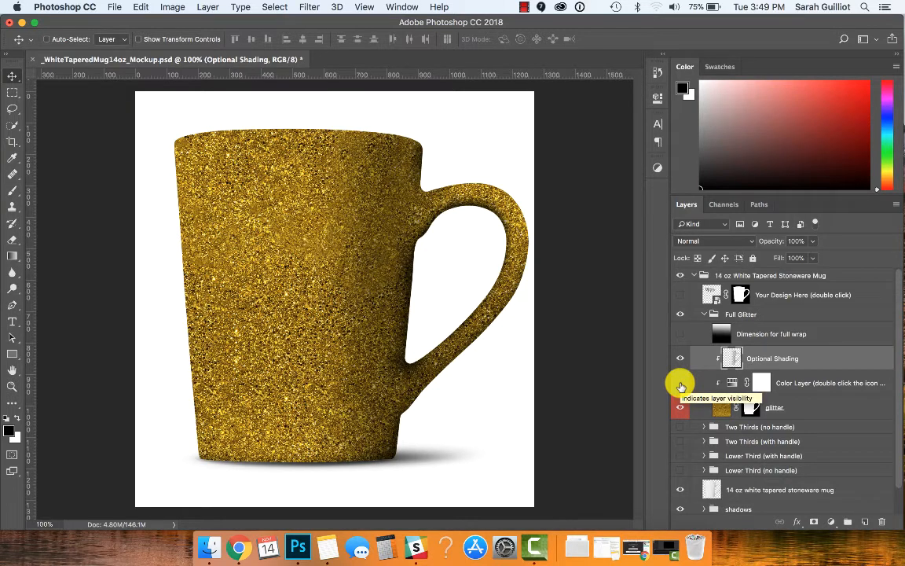
click(680, 384)
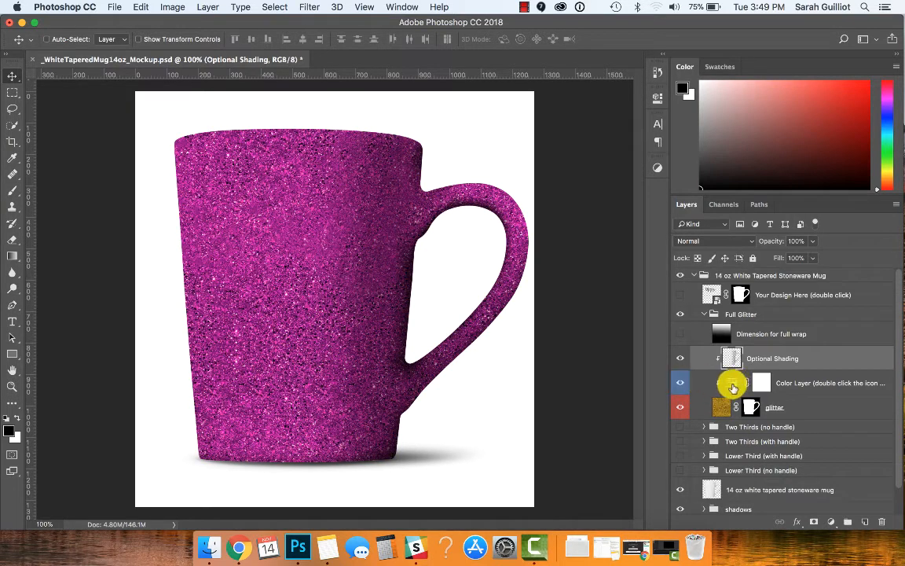
Step: Set the Full Glitter Color Layer's hue to +143 and try a saturation of -92 before restoring the saturation
double_click(733, 385)
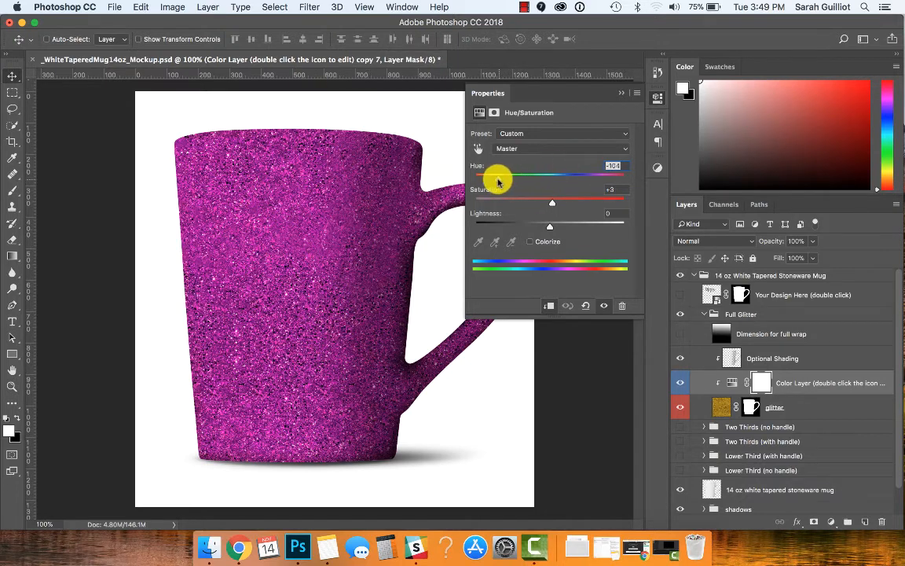
drag(497, 182, 613, 191)
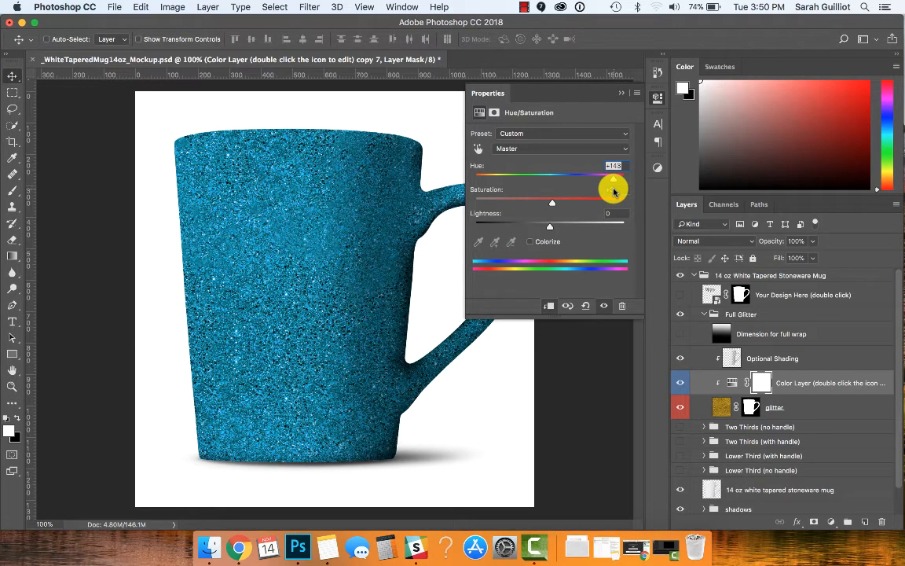
drag(540, 204, 551, 204)
drag(552, 204, 492, 205)
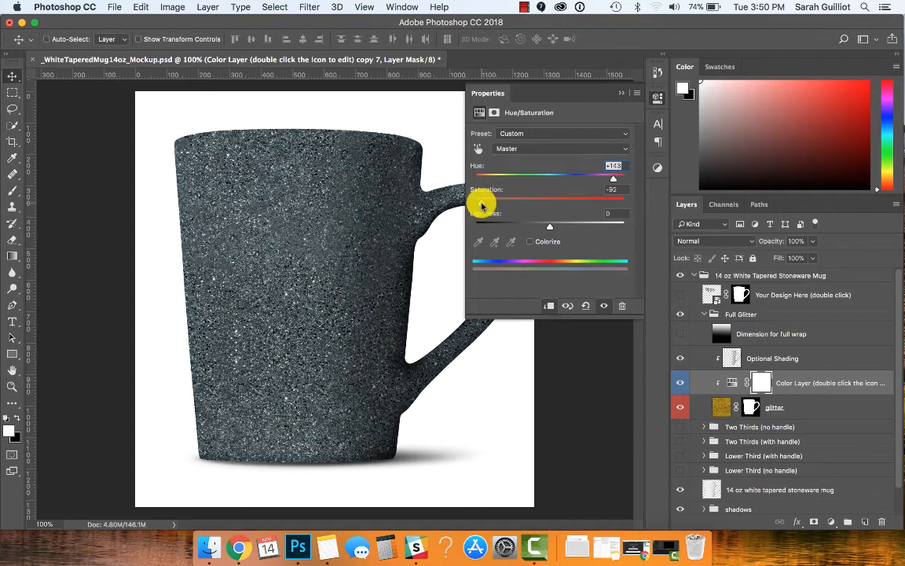
drag(479, 206, 554, 209)
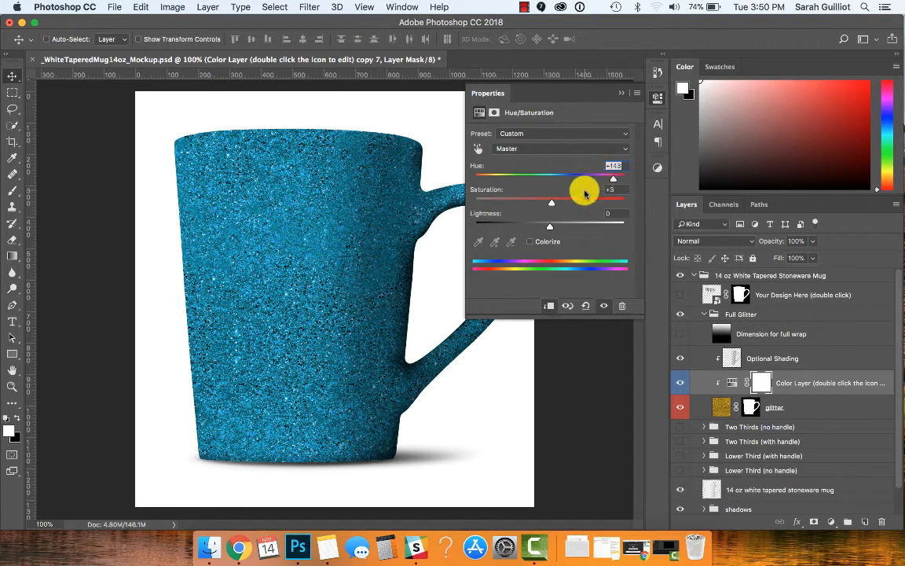
Step: Try a saturation of 80 on the glitter's Color Layer, then set its saturation to -5
drag(551, 203, 553, 205)
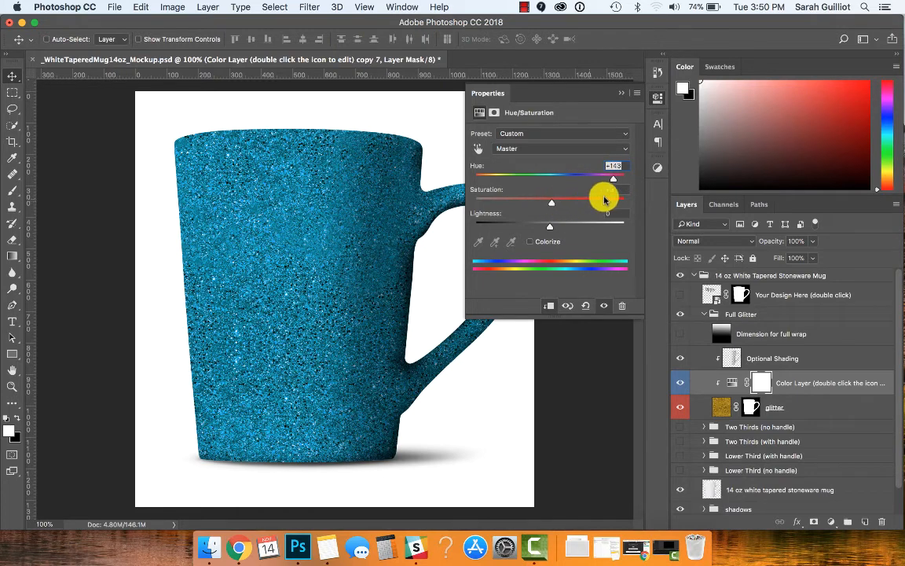
drag(618, 190, 605, 191)
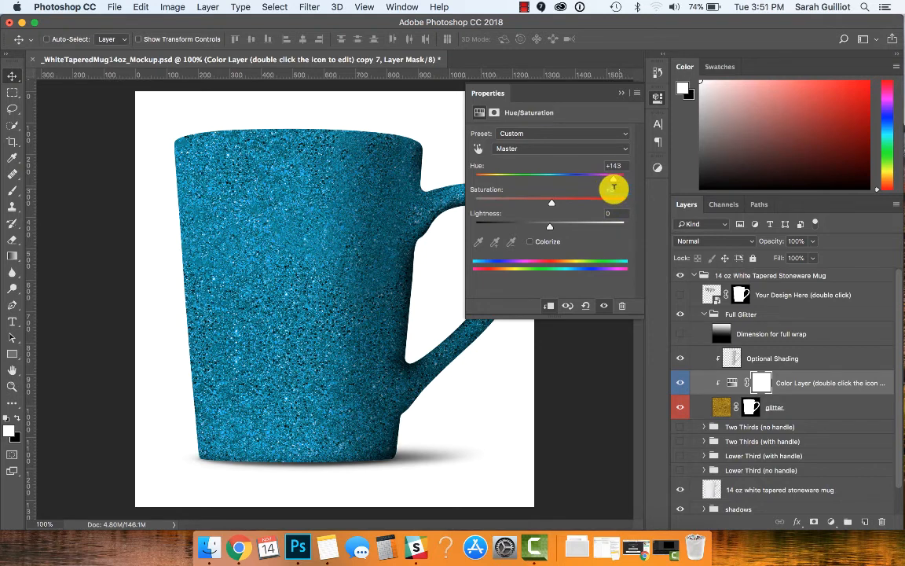
text(8)
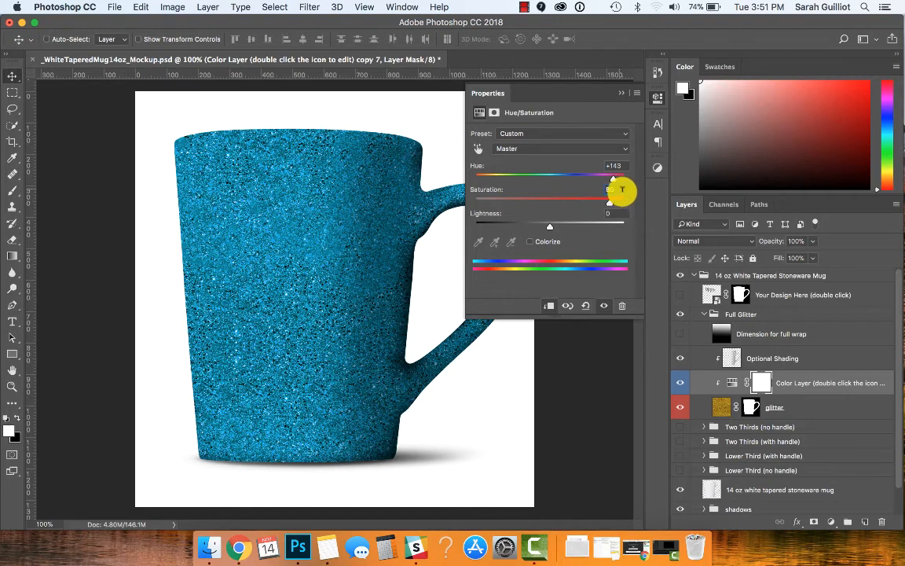
key(BackSpace)
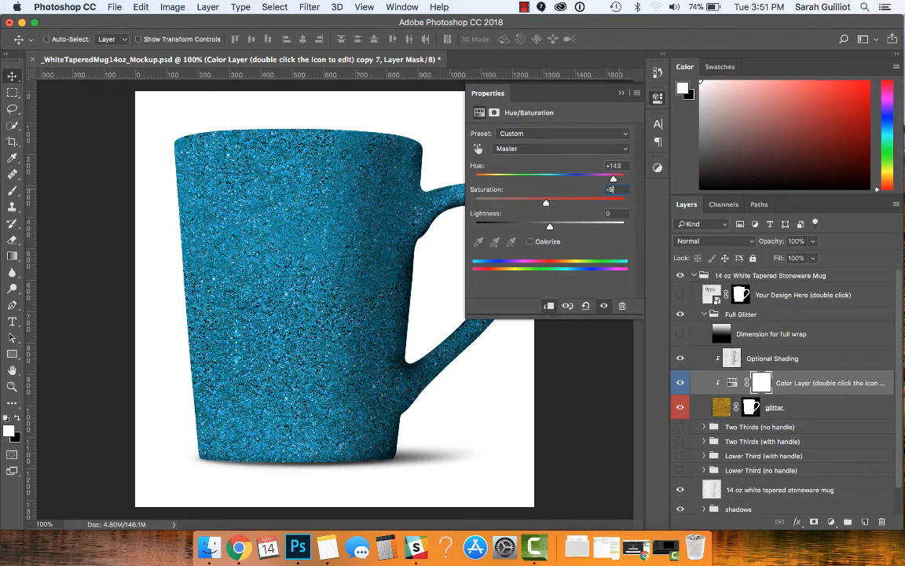
Step: Try different lightness amounts on the glitter's Color Layer, reset the lightness to 0, and close the adjustment's settings
drag(549, 229, 525, 228)
mouse_move(547, 229)
mouse_down()
mouse_move(572, 226)
mouse_move(551, 227)
mouse_up()
double_click(605, 210)
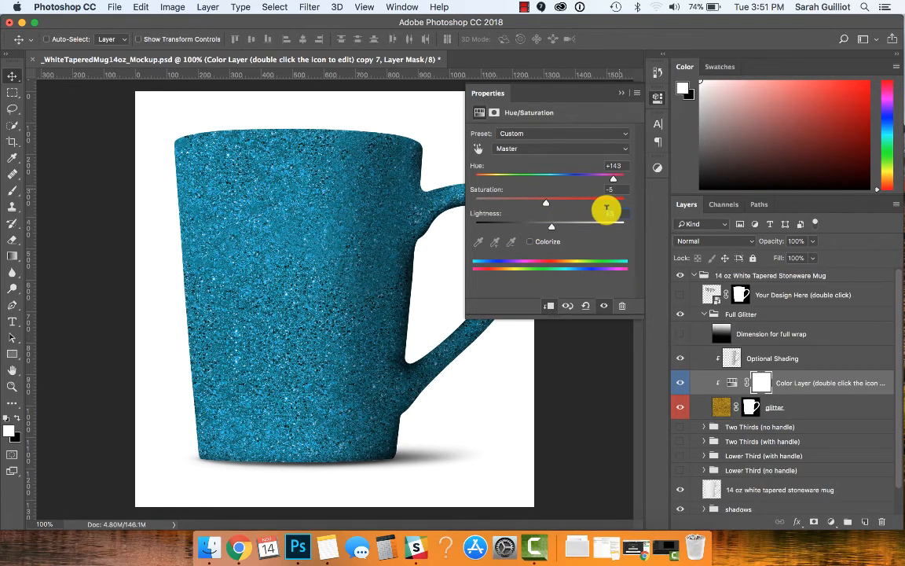
text(0)
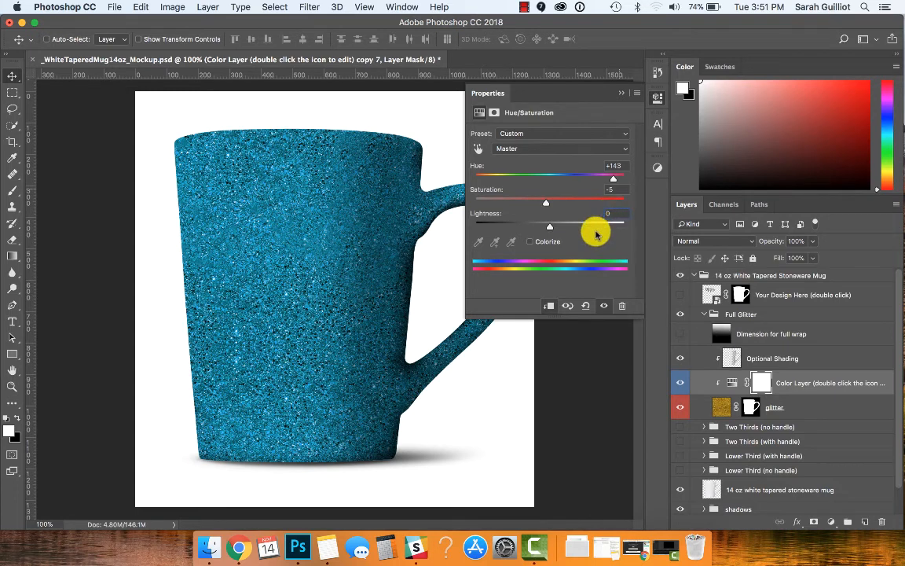
click(620, 90)
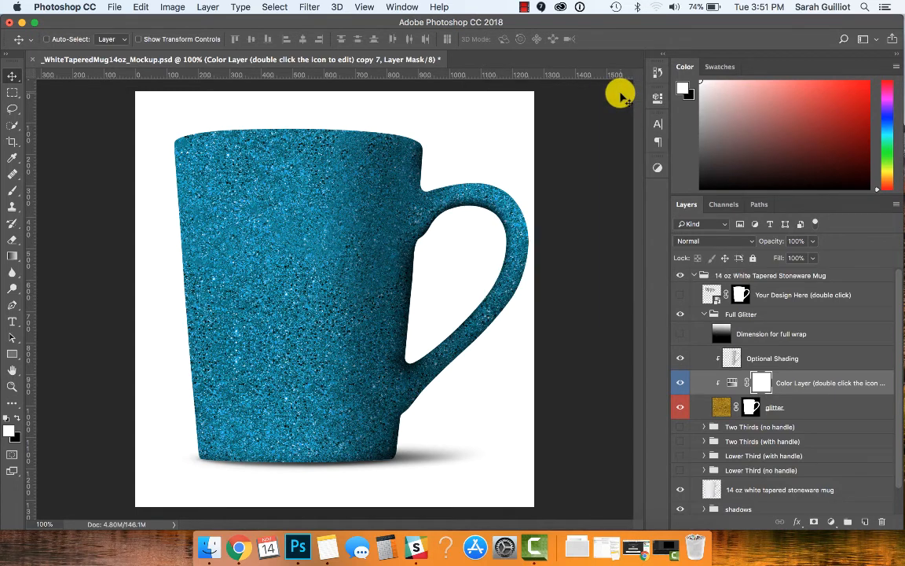
Step: Collapse and hide the Full Glitter group, then show and expand the Two Thirds (no handle) group
click(704, 314)
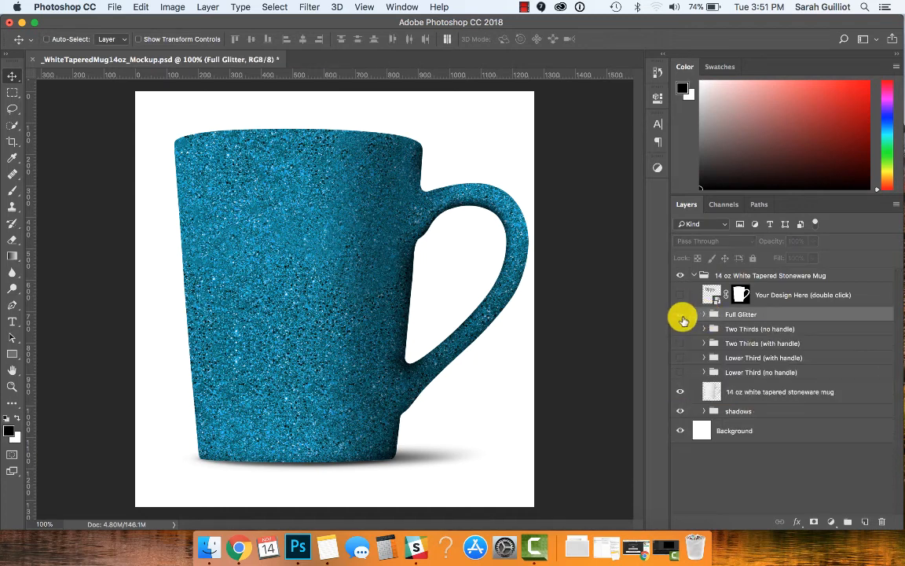
click(681, 315)
click(682, 330)
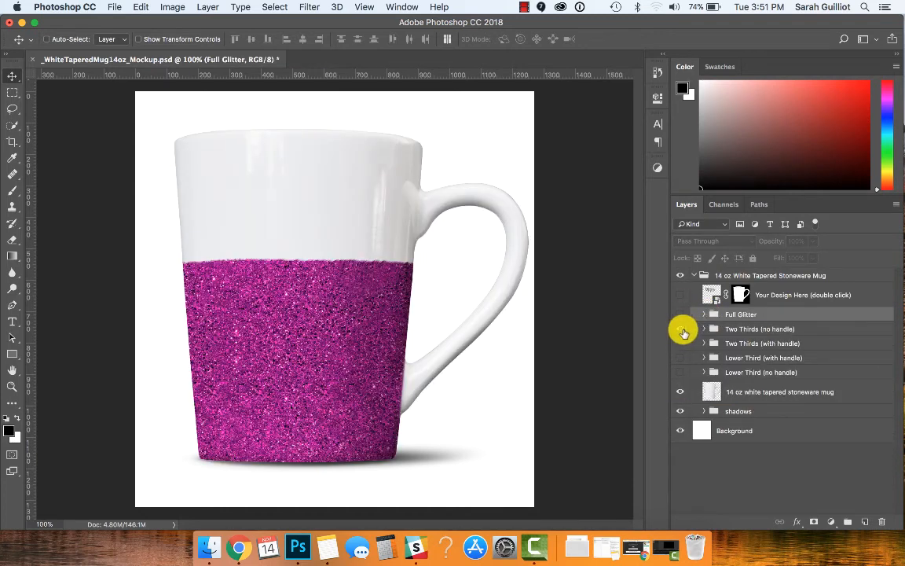
click(704, 329)
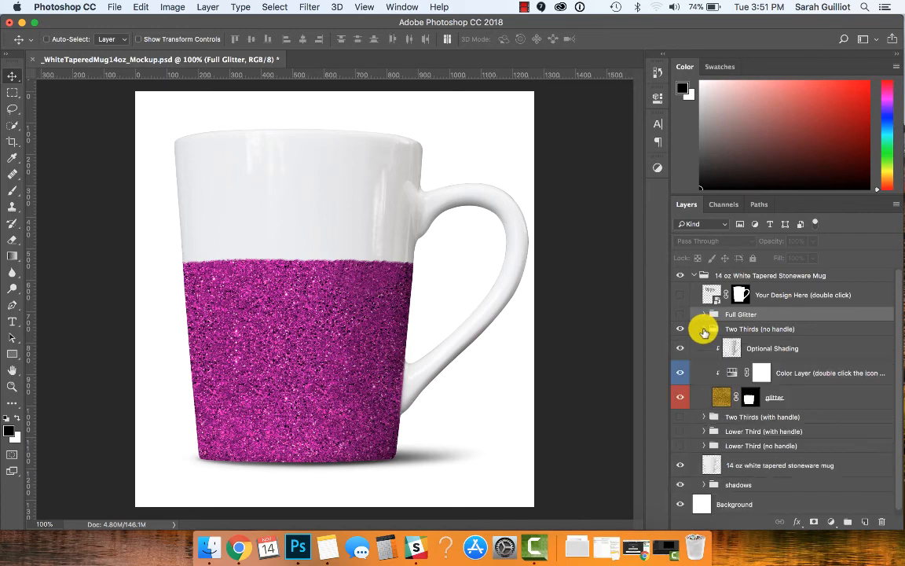
Step: Check the effect of the Optional Shading, Color Layer and glitter layers in Two Thirds (no handle), then collapse and hide the group
click(812, 349)
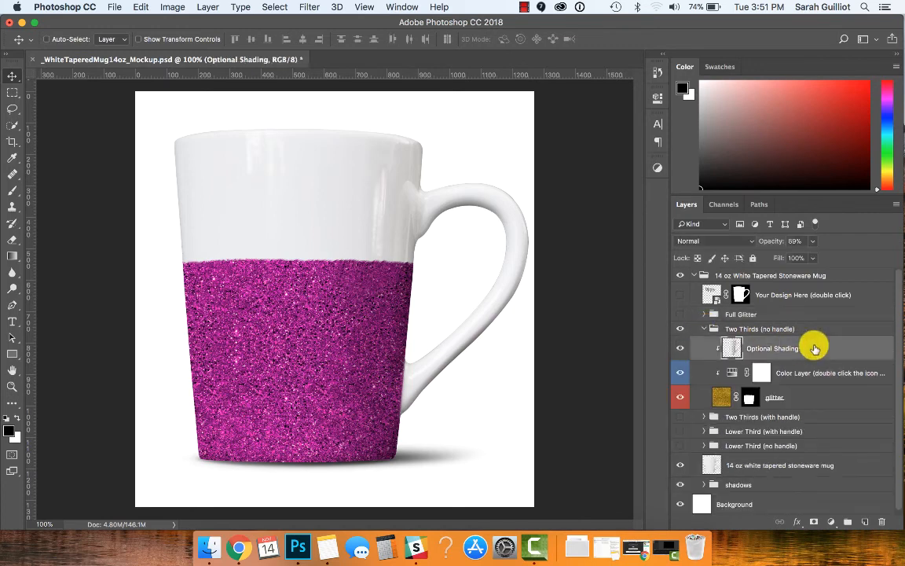
click(680, 349)
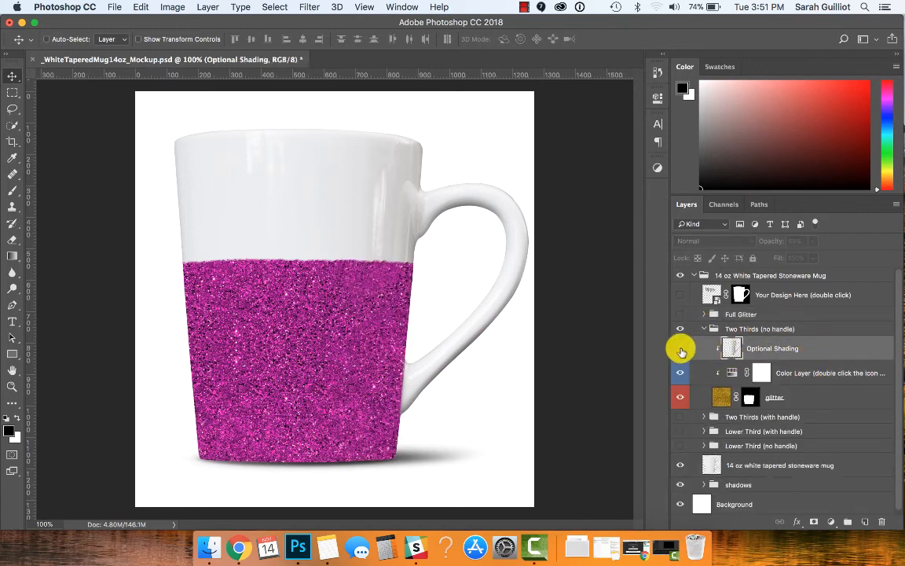
click(680, 349)
click(680, 372)
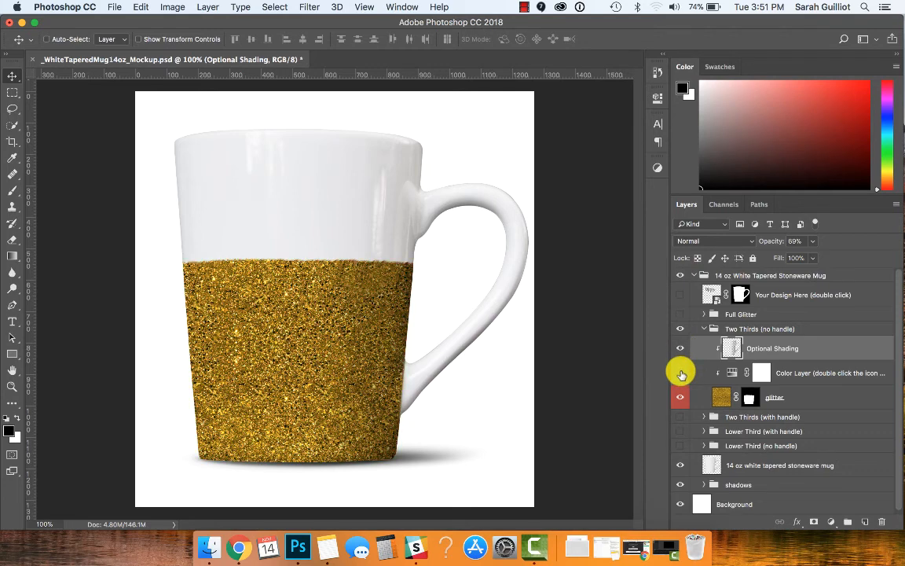
click(680, 372)
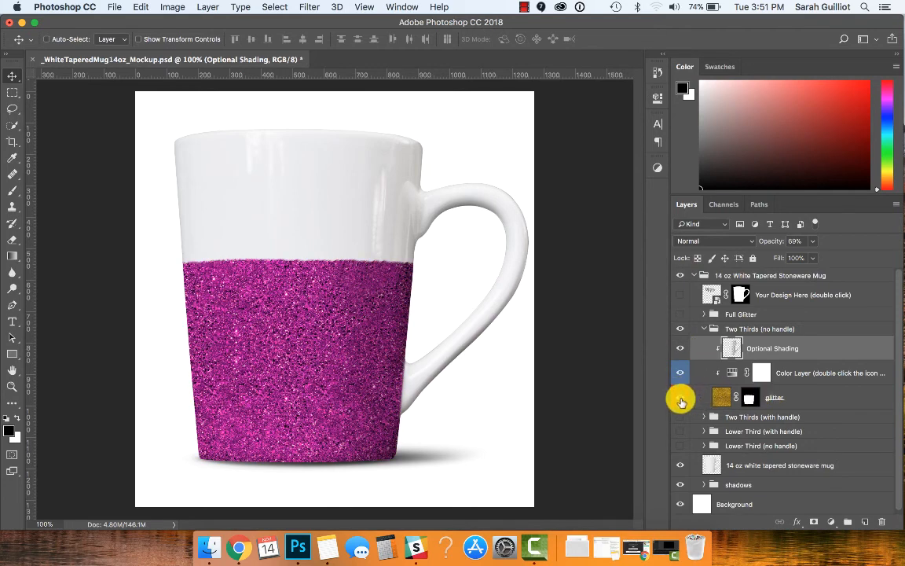
click(681, 398)
click(680, 397)
click(708, 329)
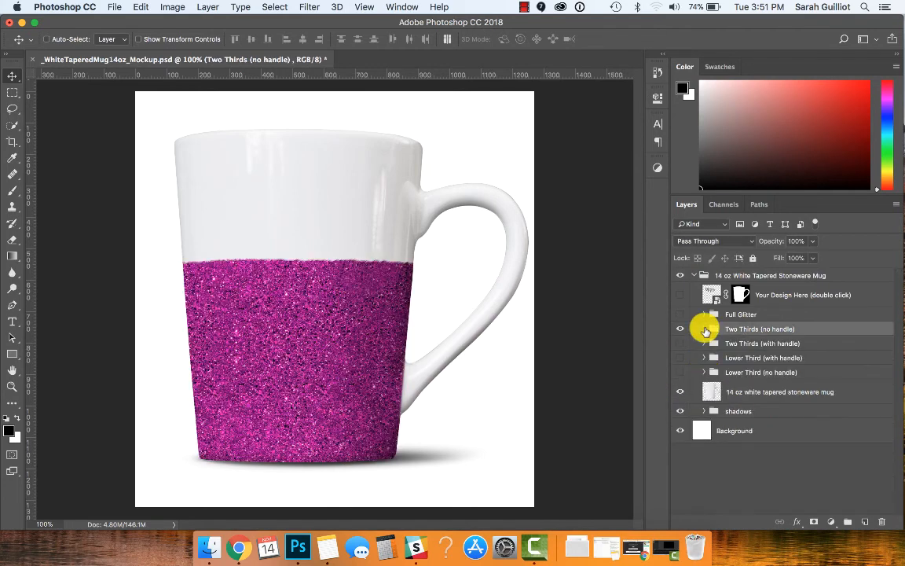
click(680, 330)
Step: Inspect the layers inside the Two Thirds (with handle), Lower Third (with handle) and Lower Third (no handle) groups
click(704, 344)
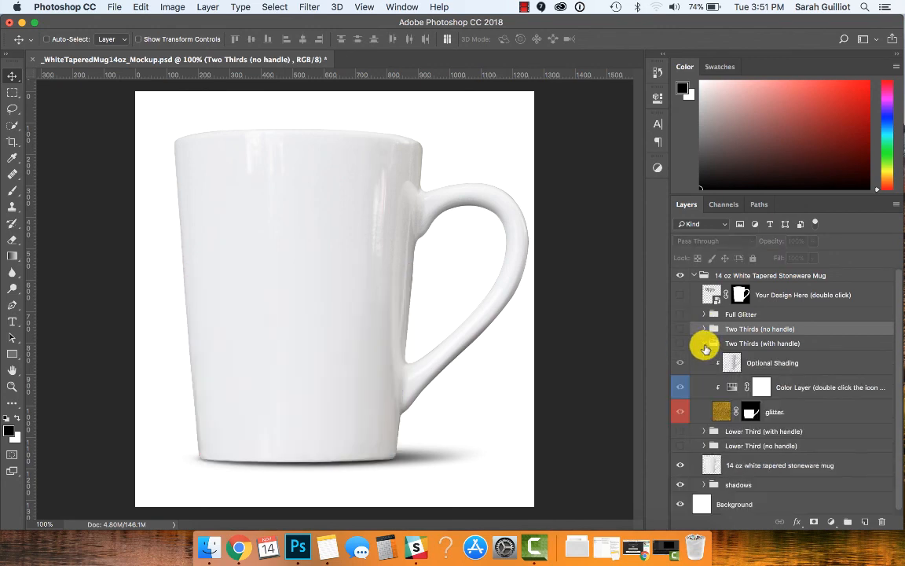
click(704, 344)
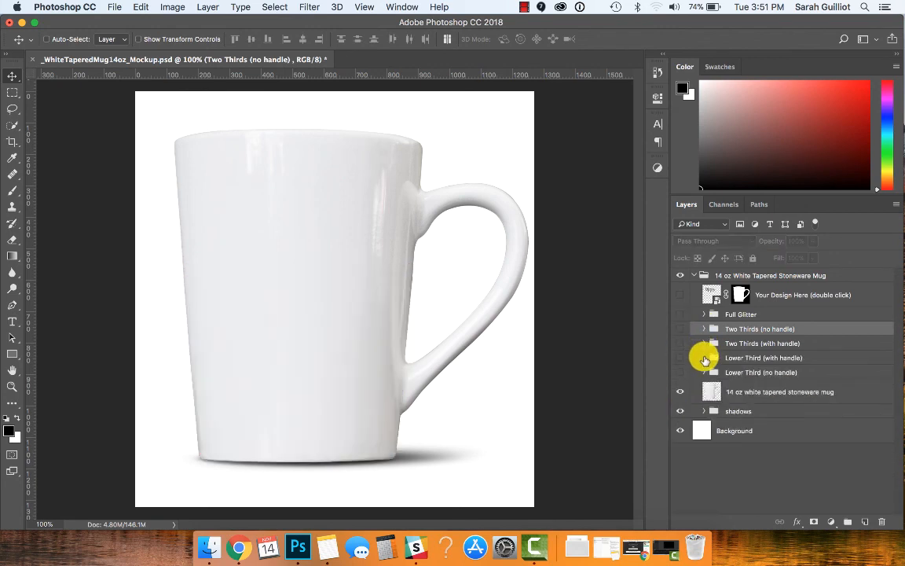
click(704, 357)
click(704, 357)
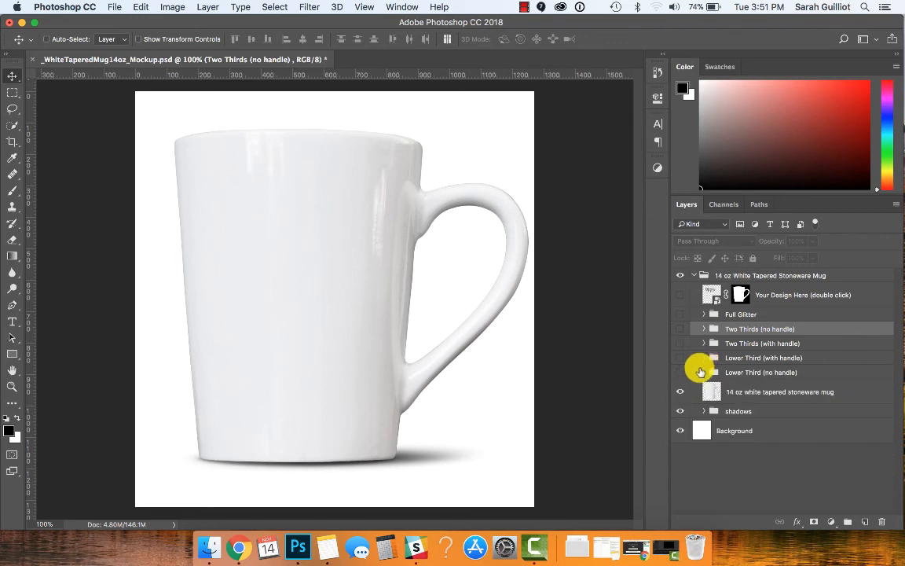
click(704, 373)
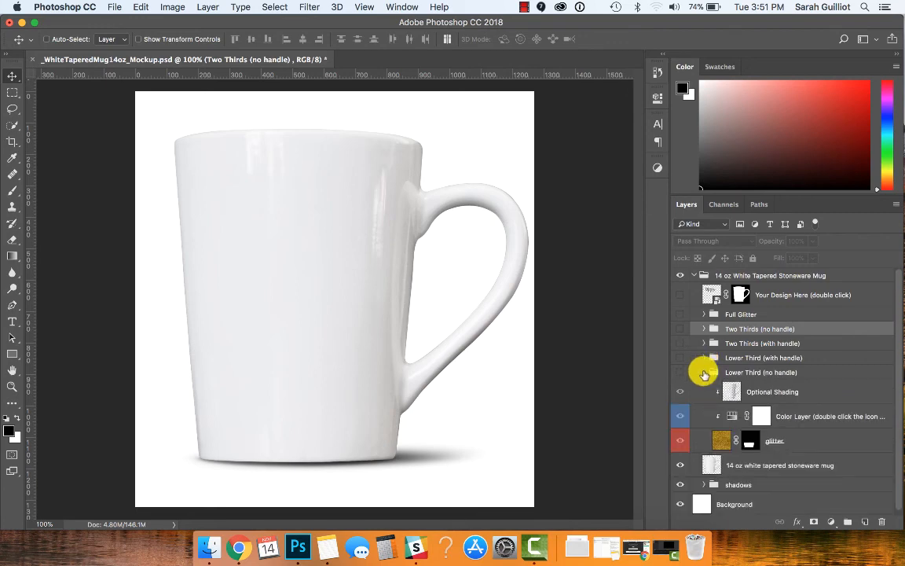
Step: Collapse the Lower Third (no handle) group and show the Your Design Here layer
click(704, 372)
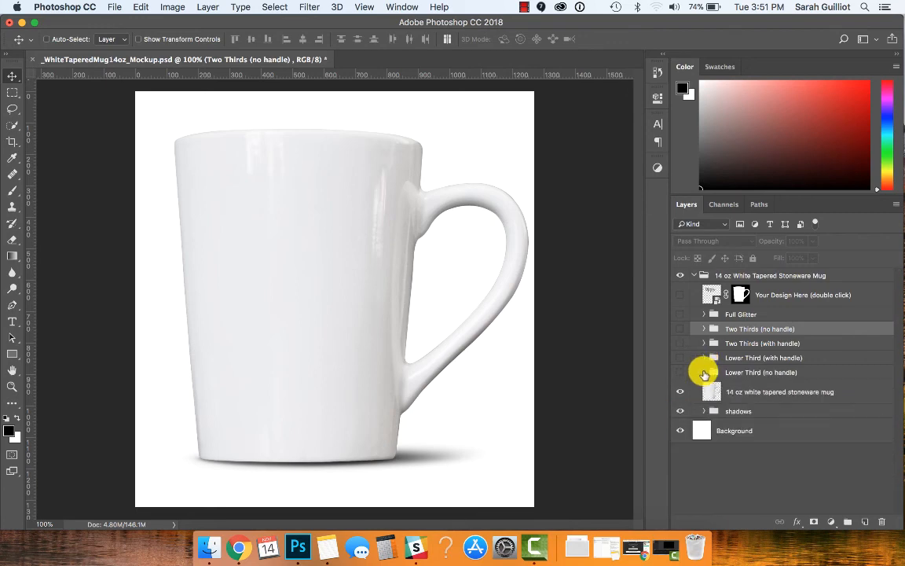
click(786, 316)
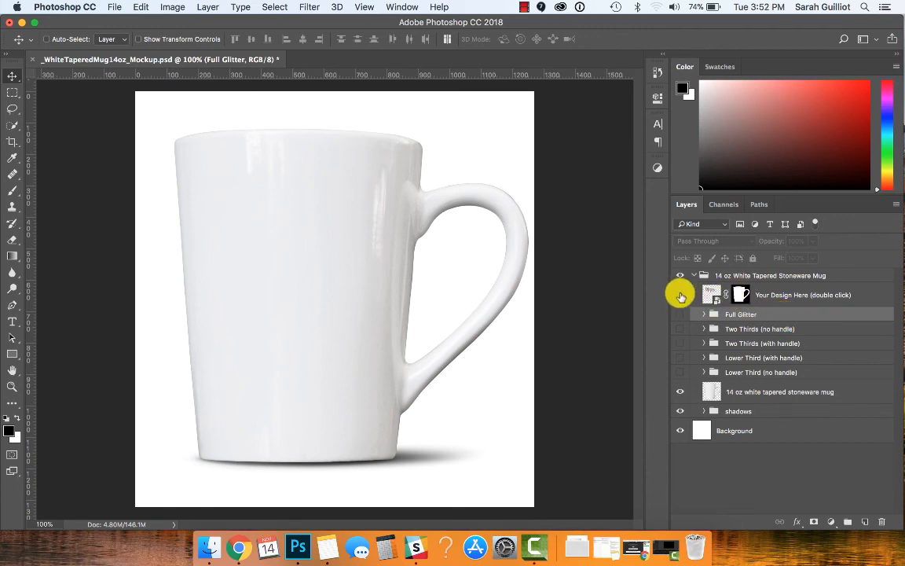
click(681, 296)
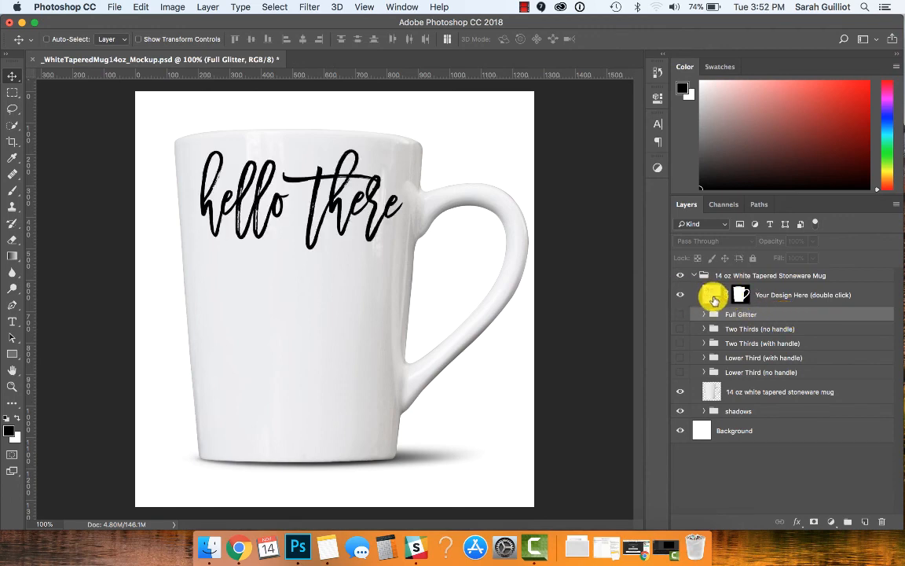
Step: In the Your Design Here smart object, replace the visible one-line design with the large stacked script "hello there" layer, then save and close it
click(713, 299)
double_click(714, 299)
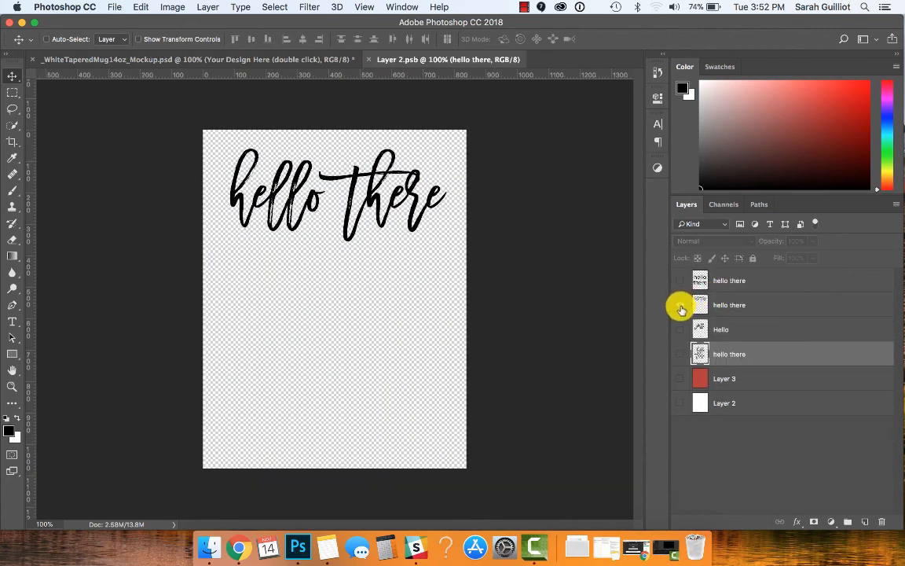
click(681, 305)
click(680, 354)
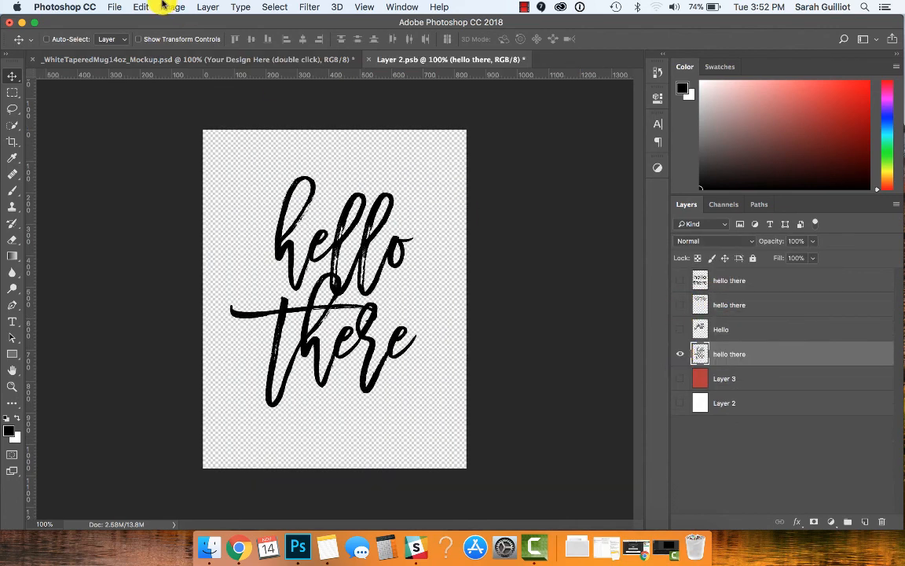
key(super+s)
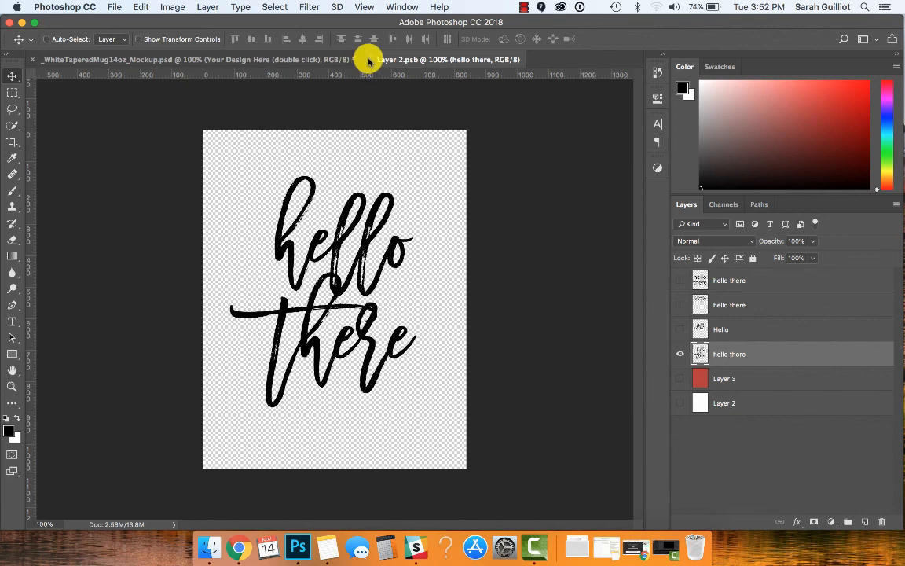
click(369, 60)
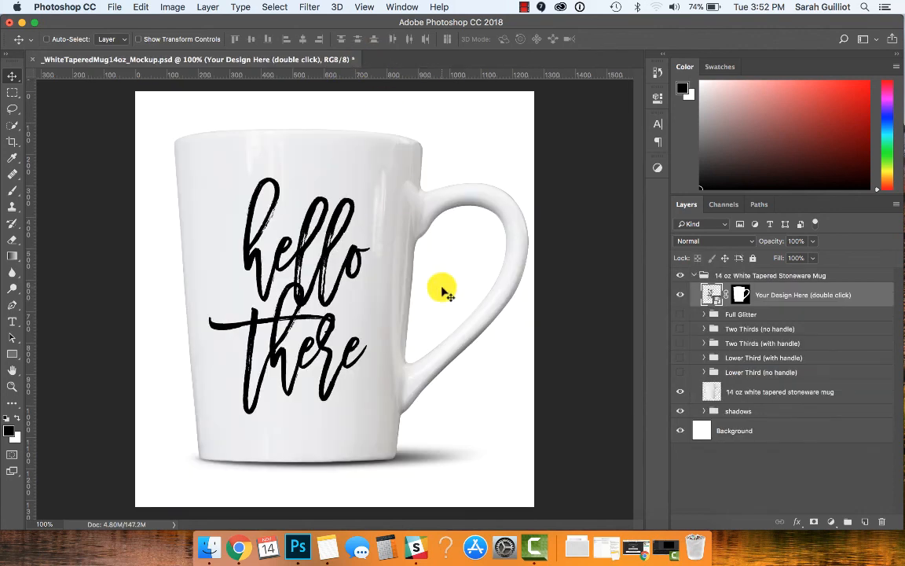